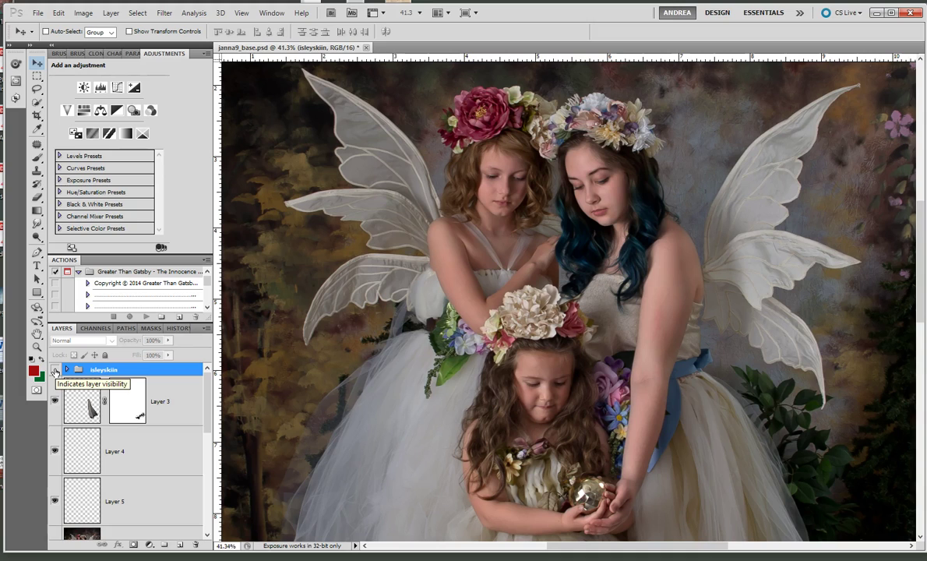
Compare the image with and without the skin correction group above Layer 3, leaving the group hidden
click(54, 370)
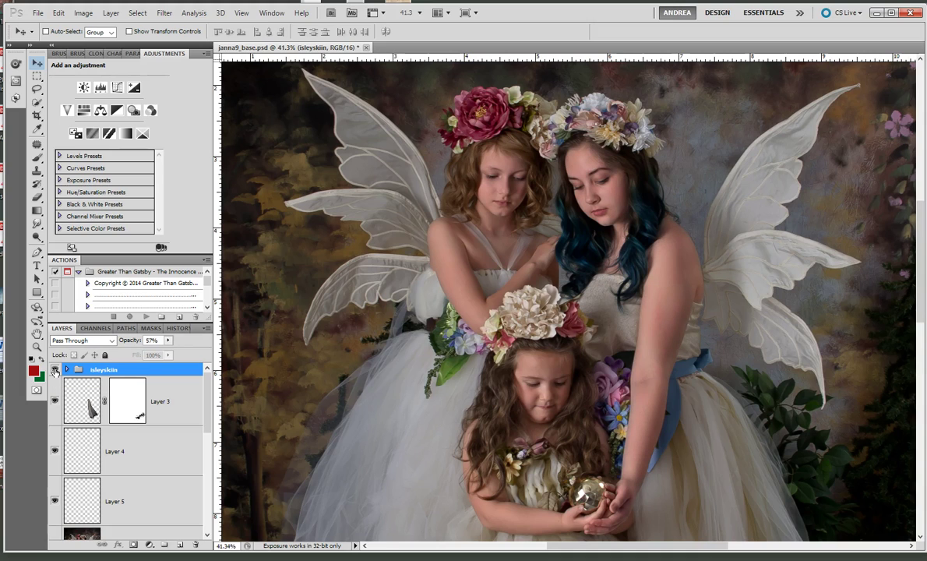
click(54, 370)
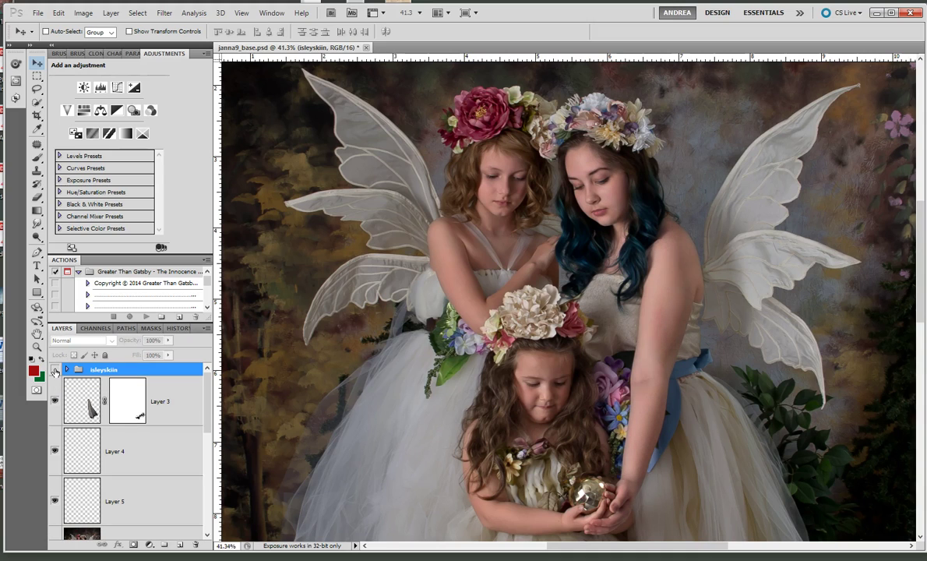
click(55, 370)
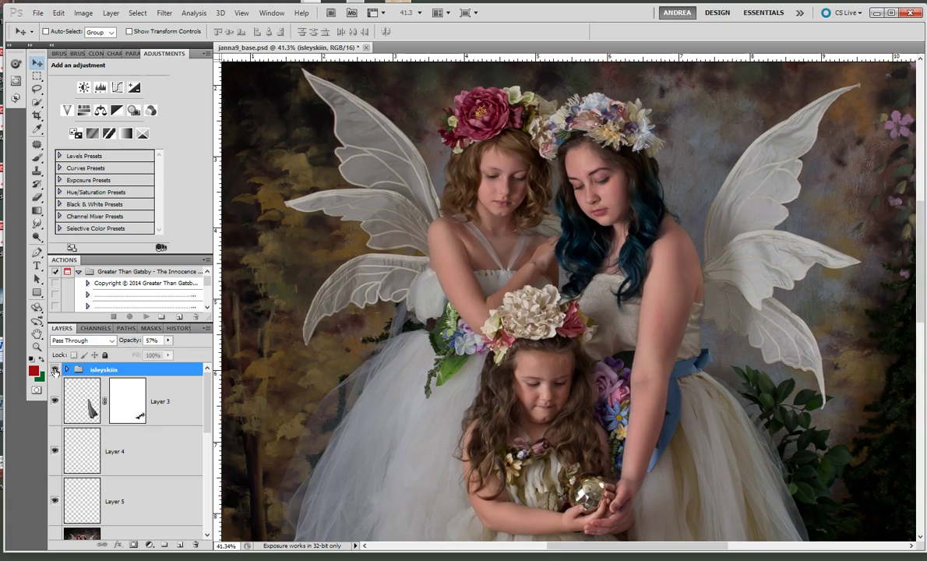
click(54, 370)
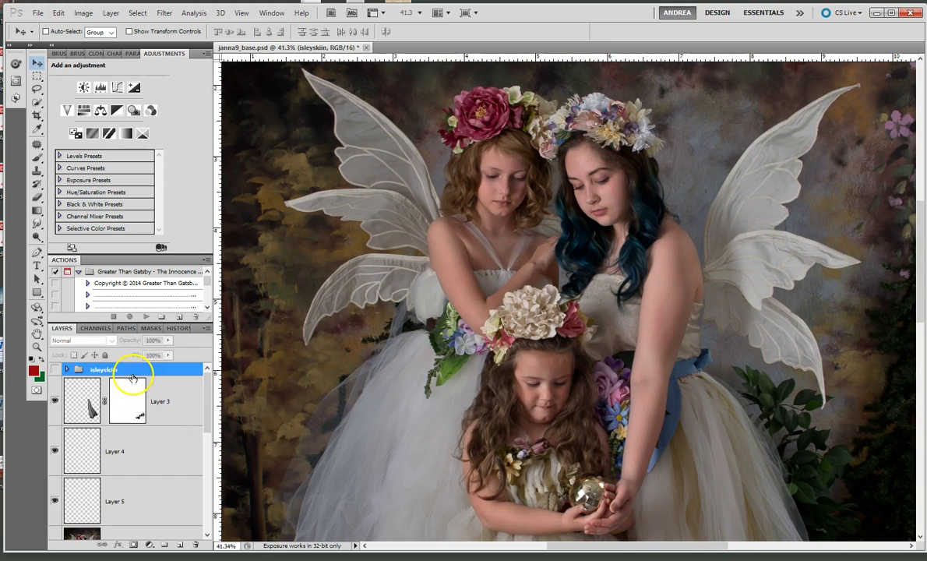
Add a Curves adjustment layer and darken the midtones with an RGB curve point at input 128, output 112
click(150, 546)
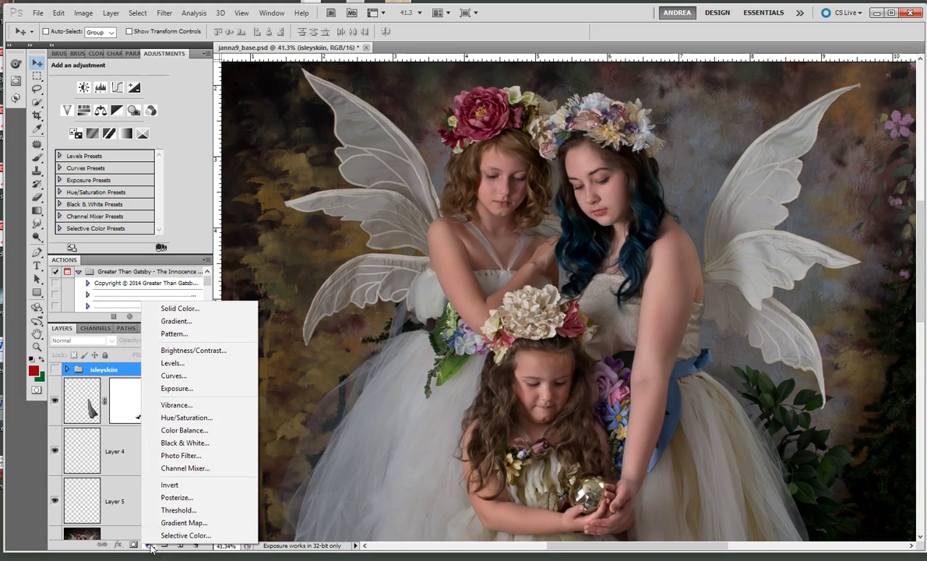
click(178, 377)
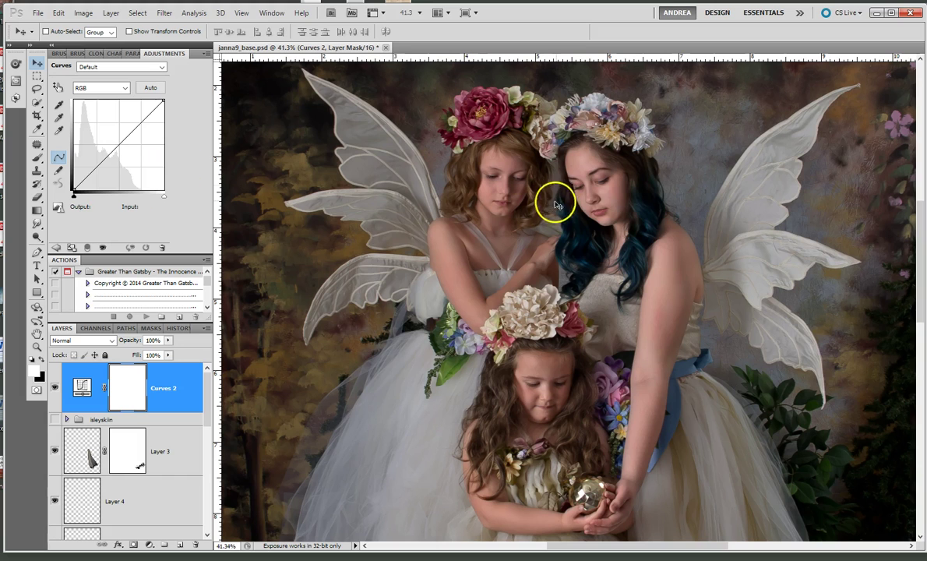
click(118, 145)
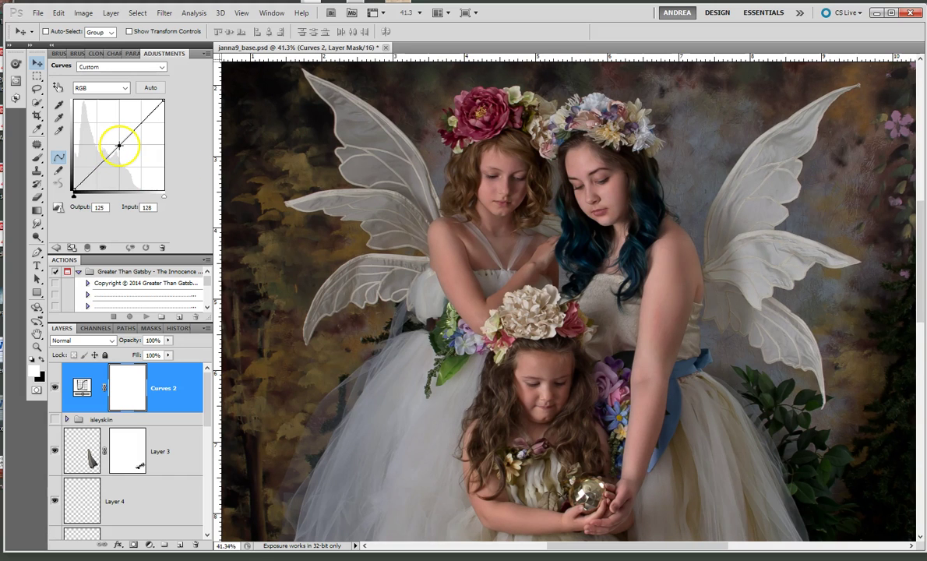
drag(118, 145, 119, 149)
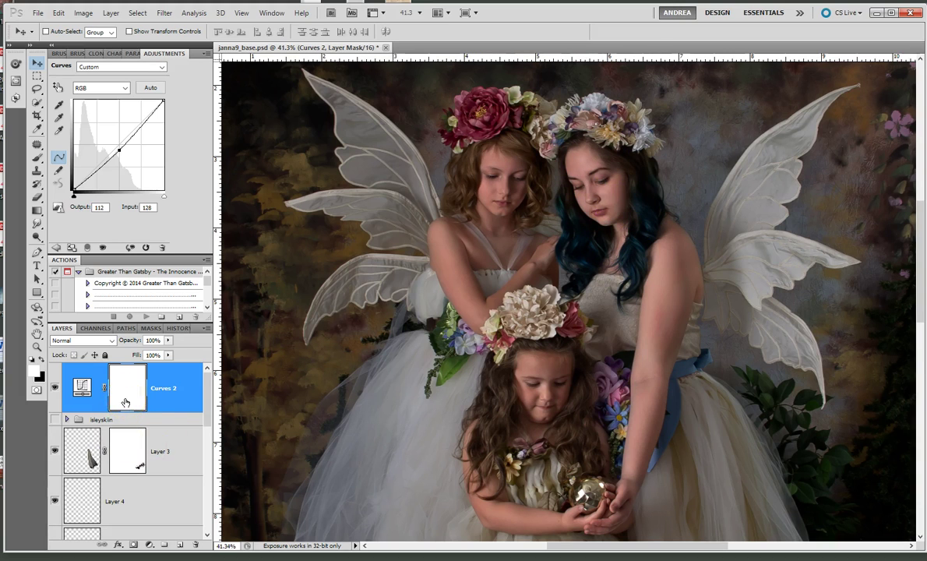
Invert the Curves layer mask to black and paint white over the oldest girl's face, neck and arm, enlarging the brush to 60
key(ctrl+i)
click(38, 158)
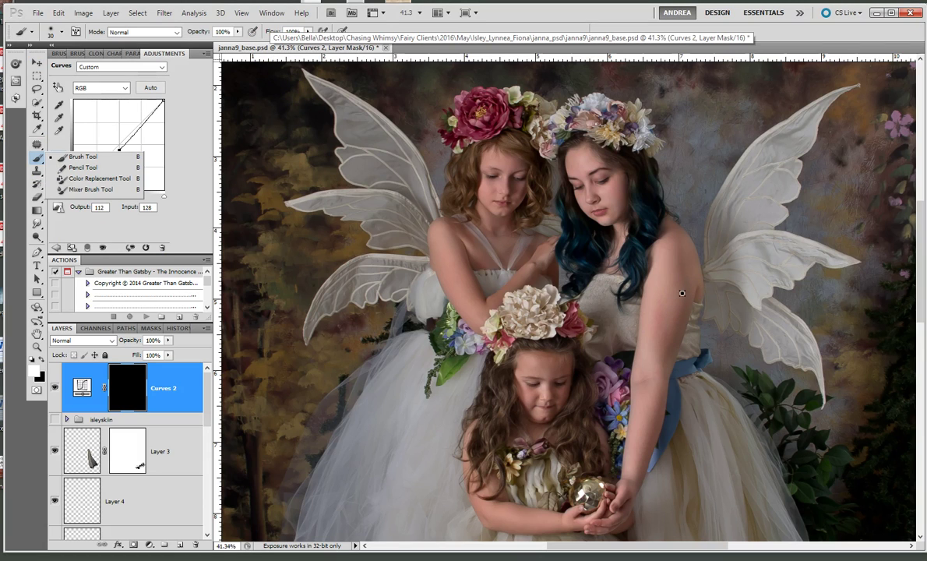
click(585, 159)
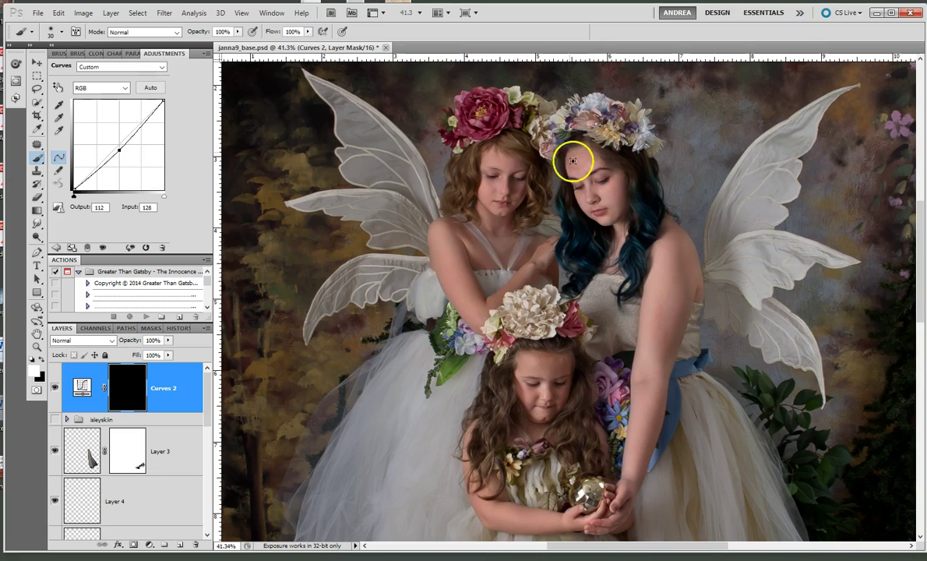
mouse_move(578, 172)
mouse_down()
mouse_move(589, 194)
mouse_move(602, 166)
mouse_move(603, 186)
mouse_move(588, 203)
mouse_move(607, 220)
mouse_move(600, 179)
mouse_move(613, 207)
mouse_move(622, 187)
mouse_move(611, 212)
mouse_move(614, 175)
mouse_move(597, 181)
mouse_move(585, 157)
mouse_move(588, 174)
mouse_move(606, 173)
mouse_move(595, 206)
mouse_move(614, 210)
mouse_move(612, 266)
mouse_move(623, 231)
mouse_move(660, 251)
mouse_move(662, 263)
mouse_move(666, 237)
mouse_move(676, 236)
mouse_move(694, 269)
mouse_move(690, 294)
mouse_move(680, 289)
mouse_move(674, 256)
mouse_move(662, 250)
mouse_move(636, 396)
mouse_move(654, 399)
mouse_move(680, 308)
mouse_move(644, 432)
mouse_move(641, 407)
mouse_move(627, 492)
mouse_move(658, 470)
mouse_move(654, 352)
mouse_up()
key(bracketright)
key(bracketright)
key(bracketright)
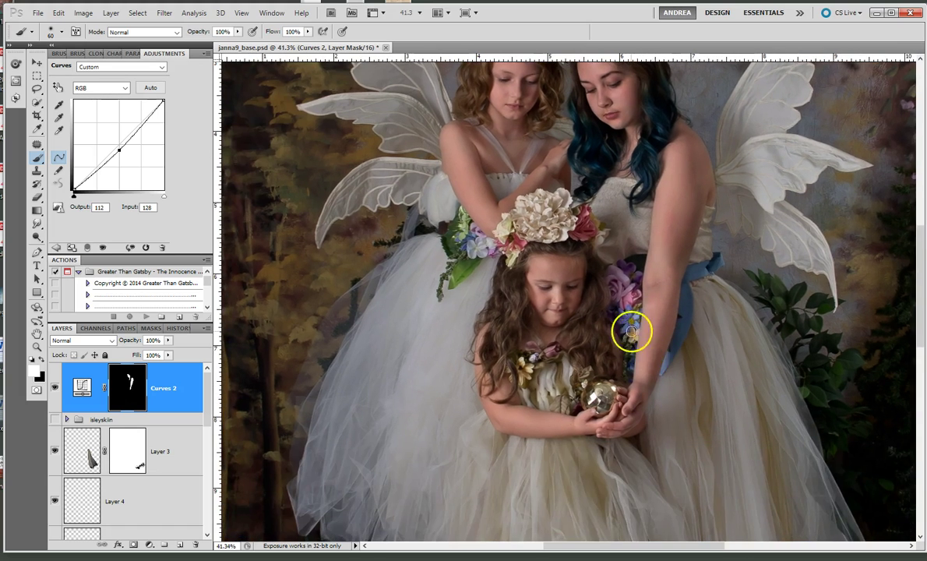
Reduce the brush size to 30 and paint the oldest girl's hand and wrist into the Curves mask
key(bracketleft)
key(bracketleft)
key(bracketleft)
mouse_move(629, 406)
mouse_down()
mouse_move(627, 424)
mouse_move(601, 436)
mouse_move(628, 422)
mouse_move(646, 391)
mouse_up()
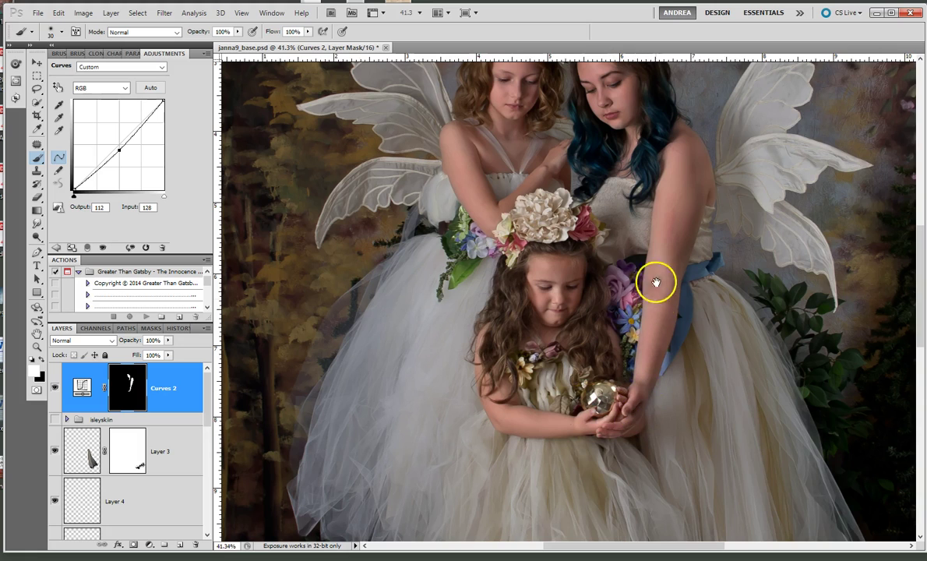
drag(655, 282, 656, 387)
drag(653, 352, 678, 309)
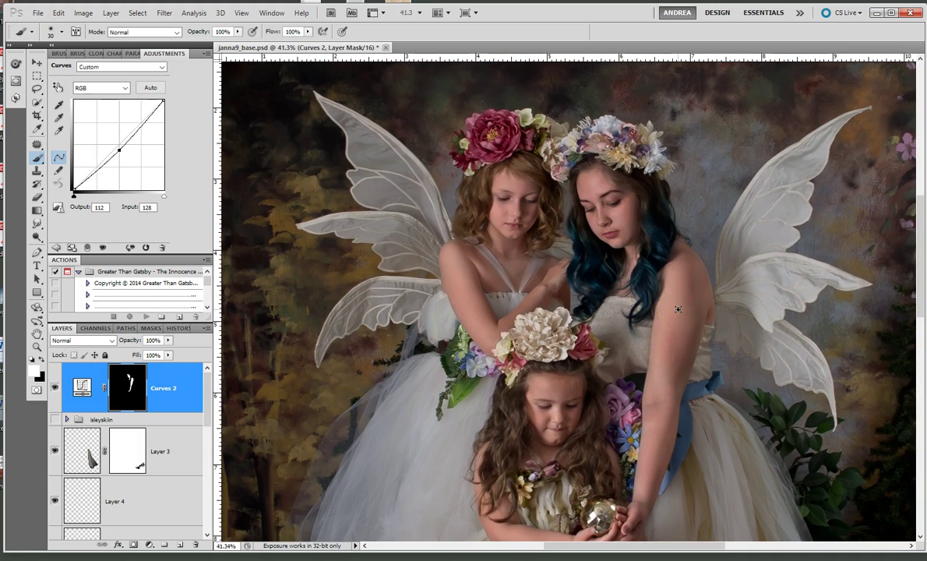
Use the red mask overlay to find and paint in missed skin areas on the oldest girl's arm and face
key(backslash)
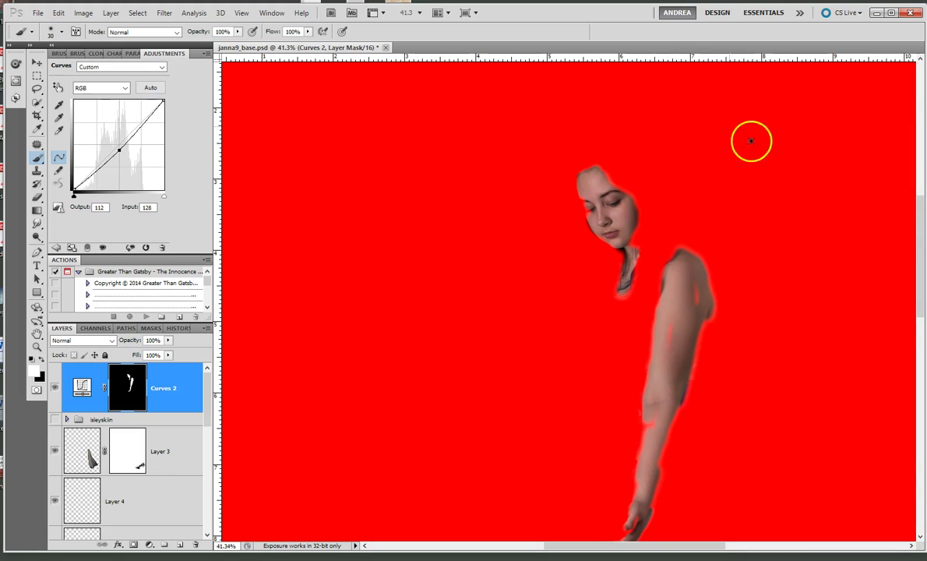
mouse_move(695, 297)
mouse_down()
mouse_move(693, 275)
mouse_move(685, 296)
mouse_up()
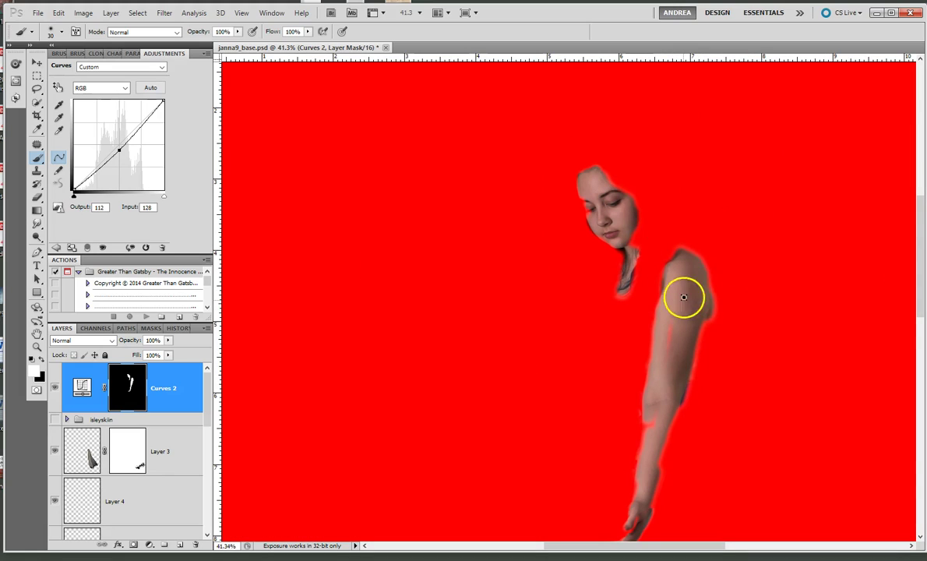
mouse_move(667, 338)
mouse_down()
mouse_move(662, 412)
mouse_move(648, 428)
mouse_move(646, 418)
mouse_move(664, 403)
mouse_move(670, 410)
mouse_move(658, 454)
mouse_move(664, 447)
mouse_move(649, 465)
mouse_move(643, 436)
mouse_move(638, 491)
mouse_move(672, 351)
mouse_up()
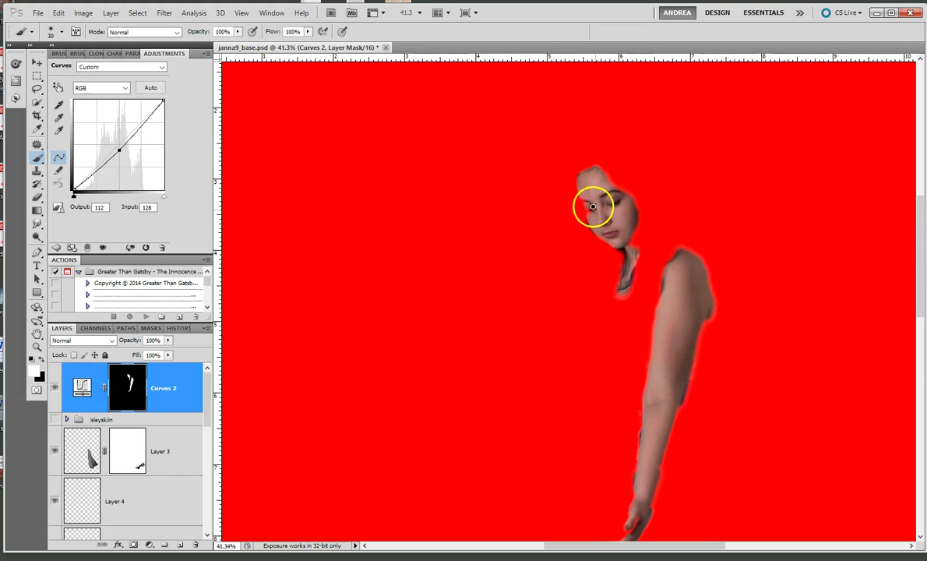
mouse_move(589, 212)
mouse_down()
mouse_move(600, 172)
mouse_move(630, 204)
mouse_move(634, 263)
mouse_up()
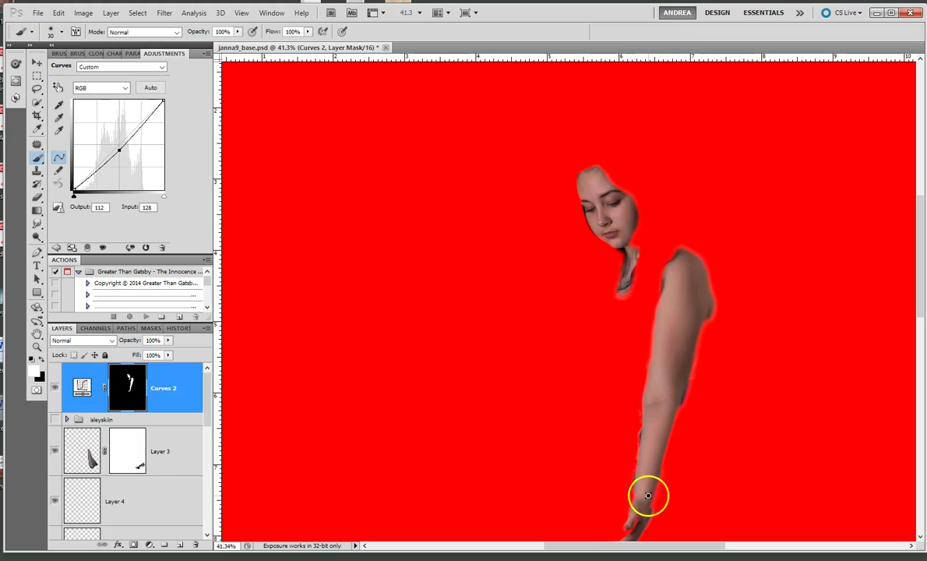
drag(649, 457, 654, 424)
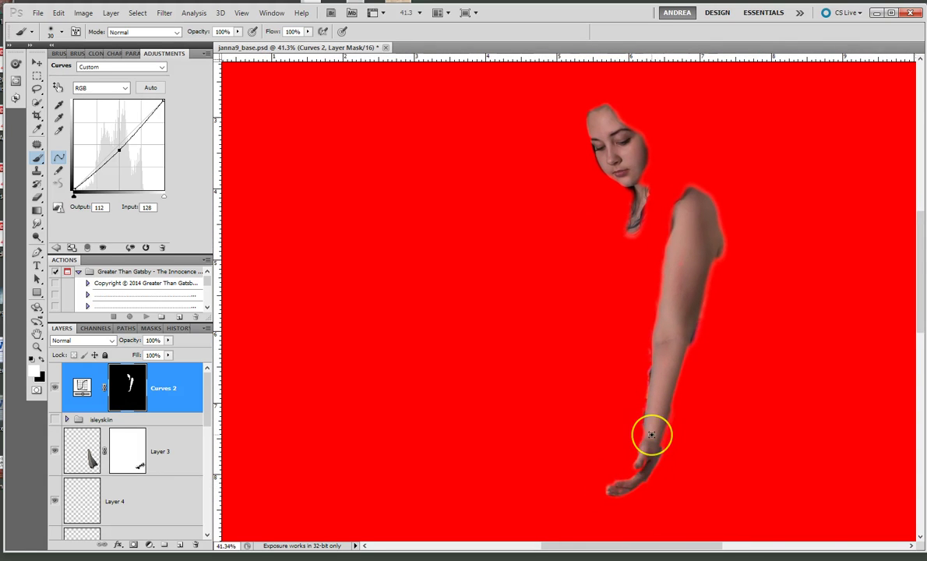
key(backslash)
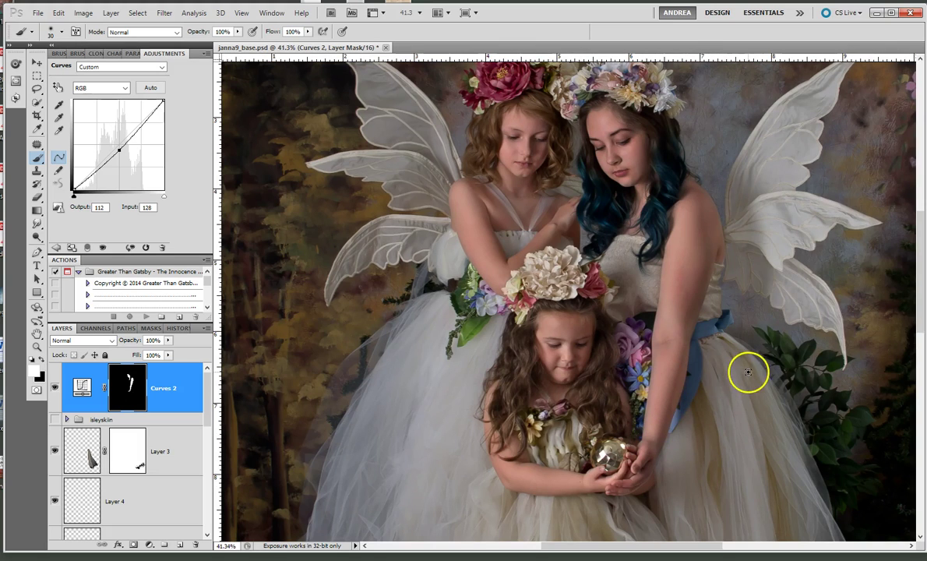
Compare the oldest girl's skin with and without the Curves adjustment, leaving the layer visible
scroll(744, 372, down, 2)
scroll(268, 389, up, 1)
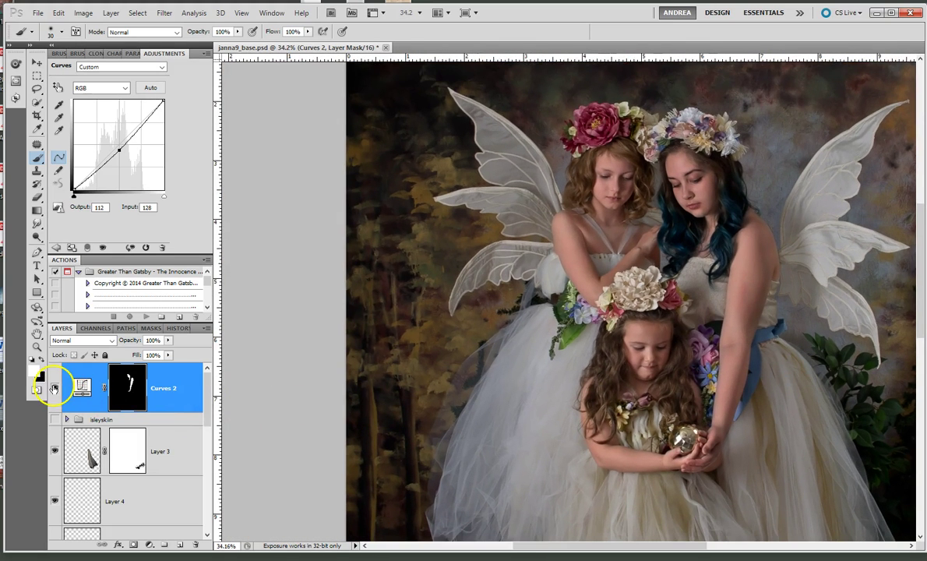
click(54, 388)
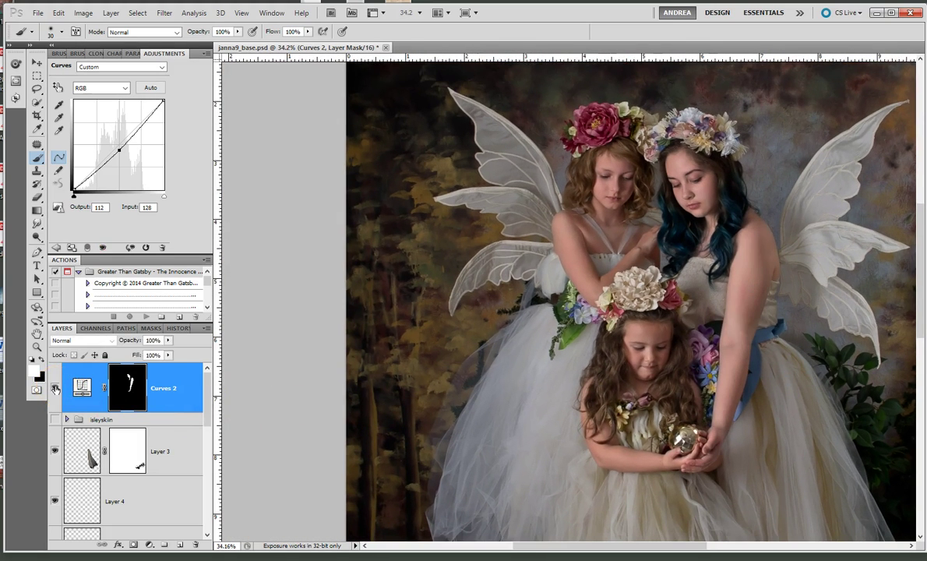
click(55, 388)
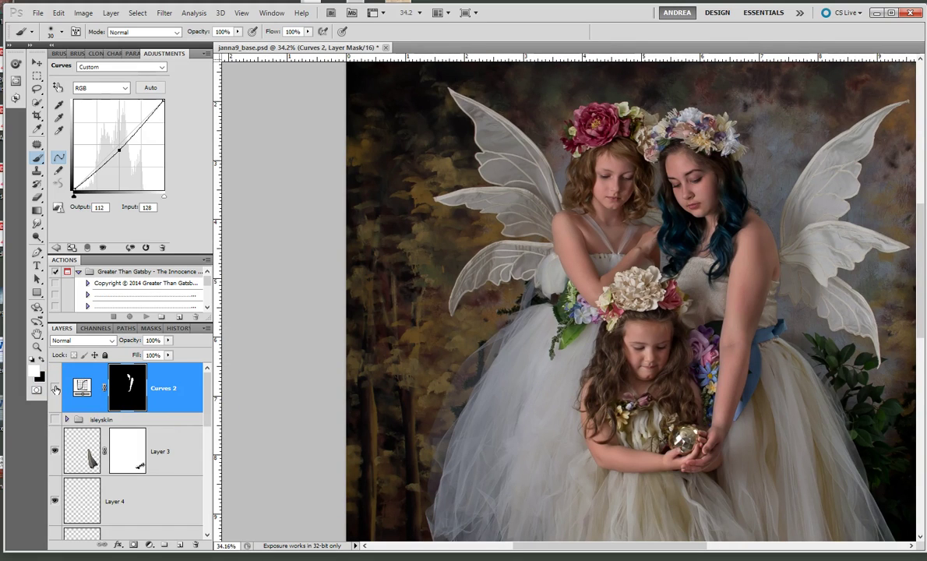
click(55, 387)
click(55, 388)
Replace the RGB midpoint with one at input 128, output 120, and add a Red channel point at input 127, output 128
drag(119, 151, 120, 76)
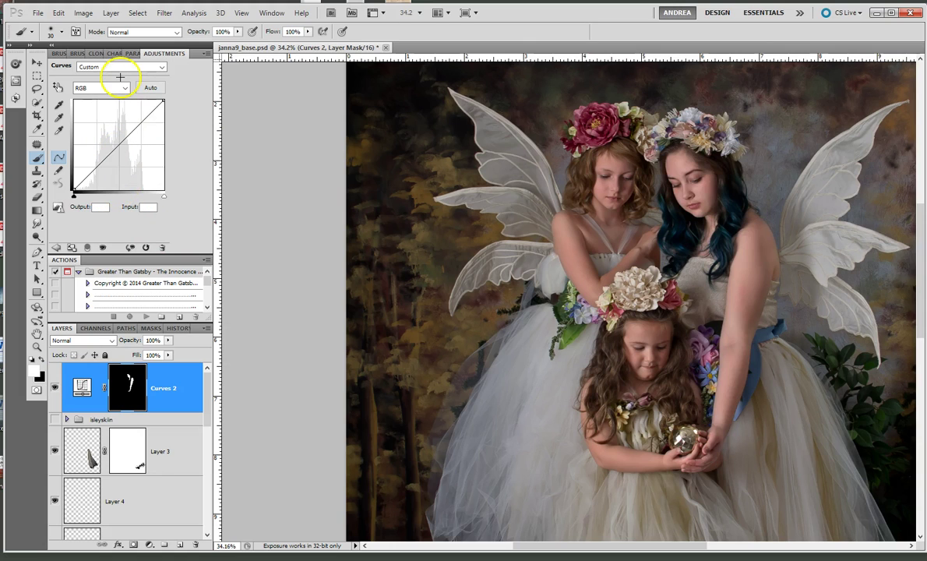
drag(132, 132, 118, 147)
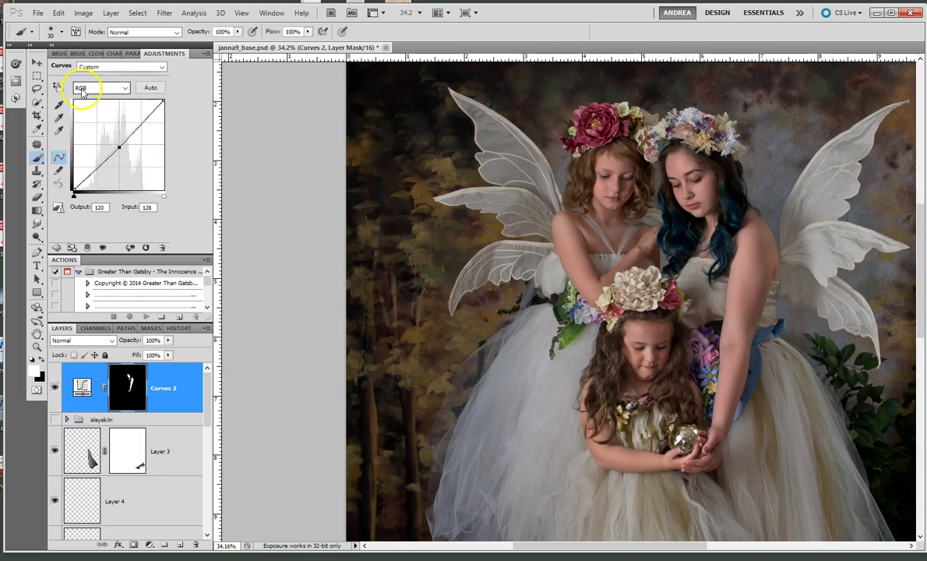
click(125, 88)
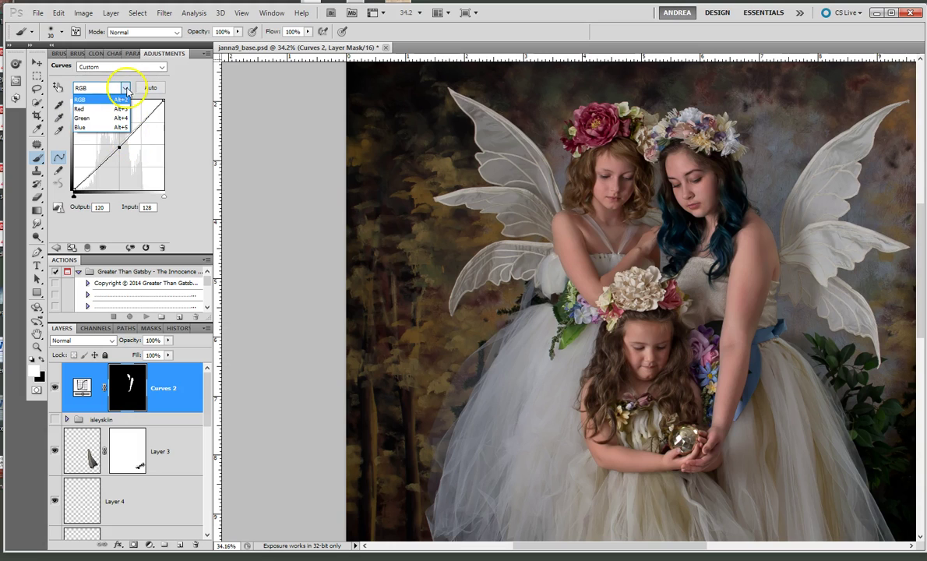
click(86, 109)
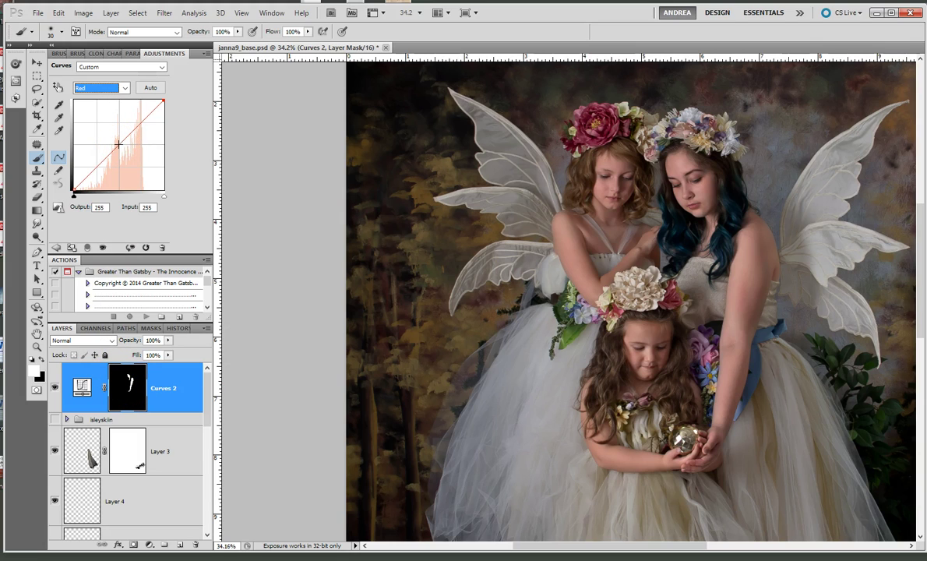
mouse_move(117, 144)
mouse_down()
mouse_move(148, 144)
mouse_move(87, 147)
mouse_move(103, 148)
mouse_move(122, 125)
mouse_move(130, 199)
mouse_move(113, 183)
mouse_move(166, 181)
mouse_move(113, 175)
mouse_move(118, 144)
mouse_up()
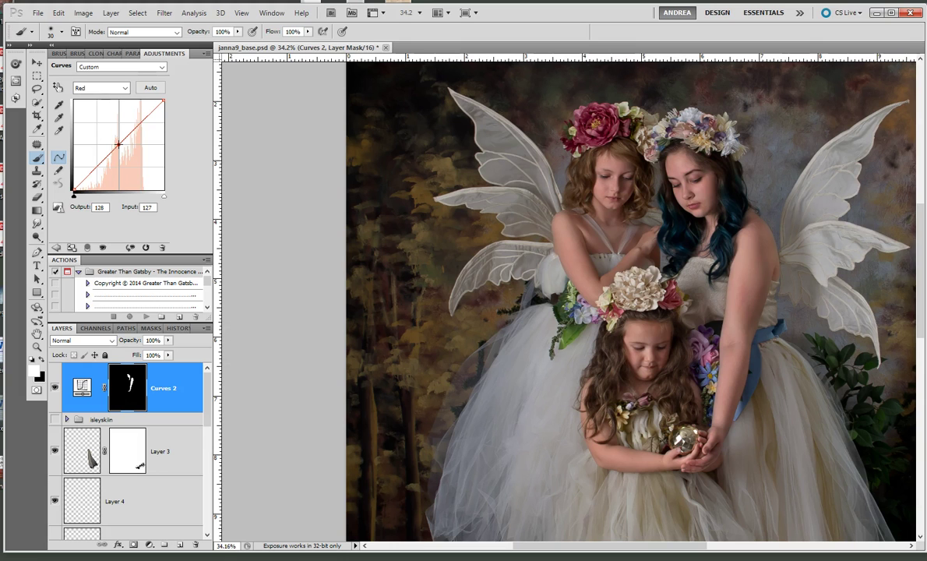
Add slightly more red to the oldest girl's skin by moving the Red curve's midpoint to input 119, output 128
scroll(820, 161, up, 3)
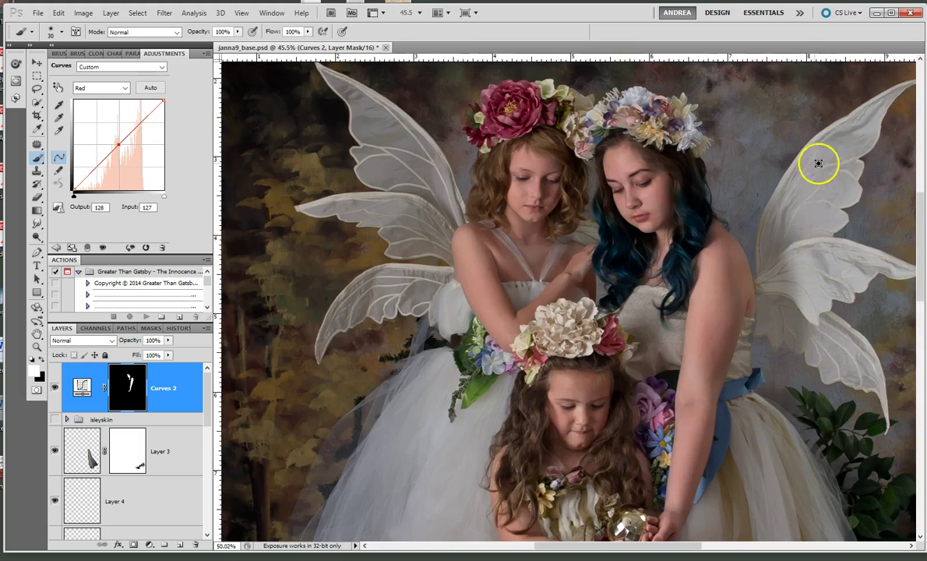
scroll(708, 192, up, 3)
drag(602, 215, 735, 218)
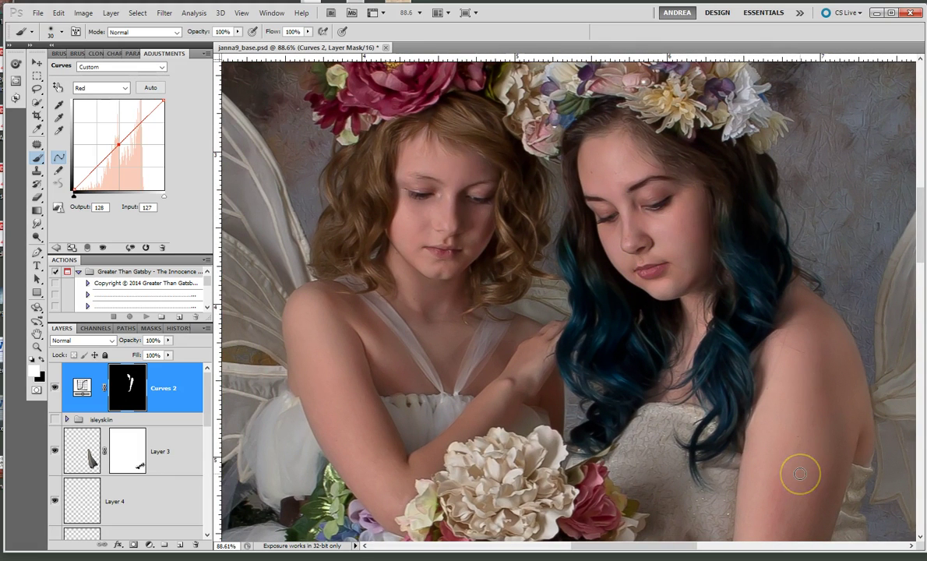
mouse_move(800, 473)
mouse_down()
mouse_move(749, 420)
mouse_move(662, 252)
mouse_move(795, 425)
mouse_move(810, 394)
mouse_move(791, 447)
mouse_move(658, 240)
mouse_move(672, 291)
mouse_move(555, 174)
mouse_move(655, 252)
mouse_move(672, 285)
mouse_up()
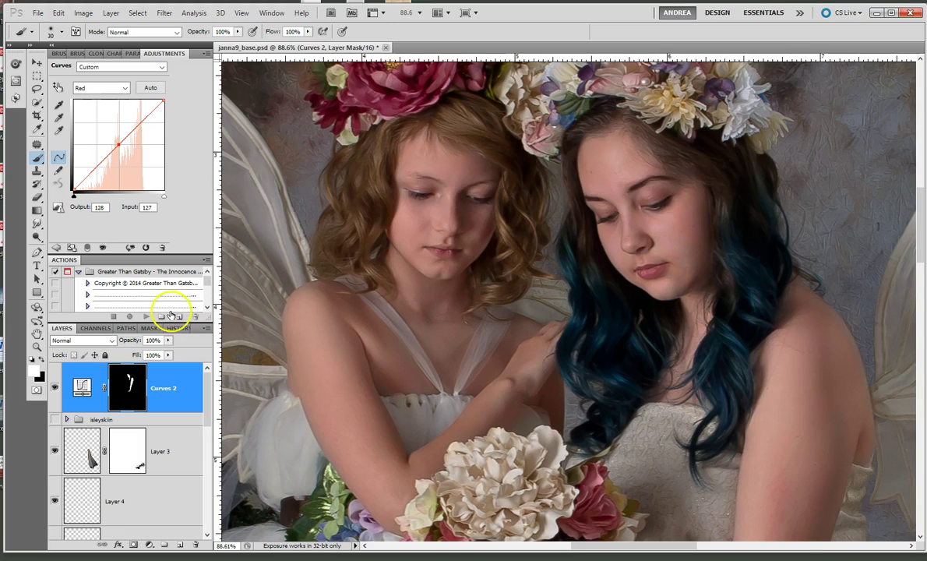
mouse_move(401, 341)
mouse_down()
mouse_move(586, 130)
mouse_move(667, 263)
mouse_move(623, 250)
mouse_move(620, 232)
mouse_move(794, 468)
mouse_move(685, 302)
mouse_move(681, 240)
mouse_move(616, 199)
mouse_move(675, 270)
mouse_move(602, 241)
mouse_move(608, 183)
mouse_move(522, 276)
mouse_up()
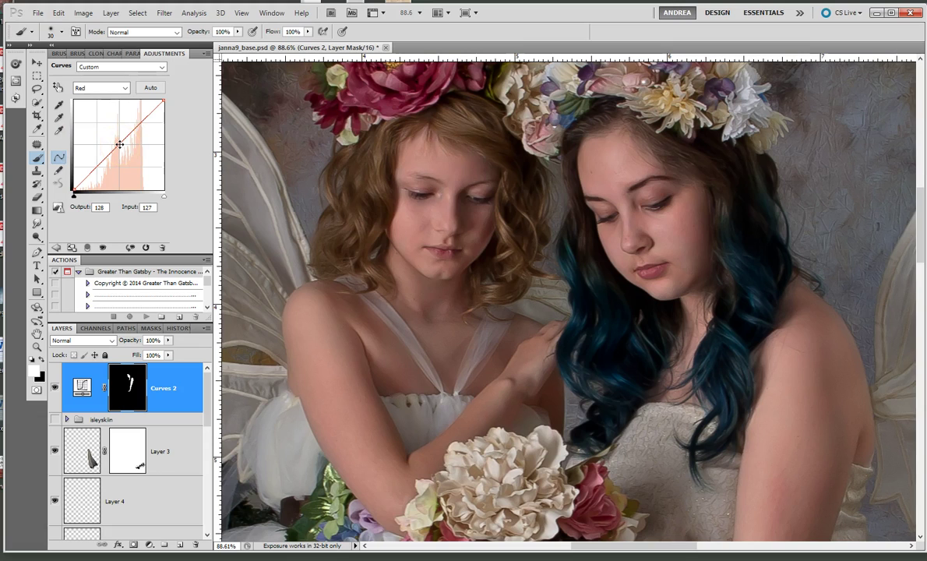
drag(117, 144, 91, 147)
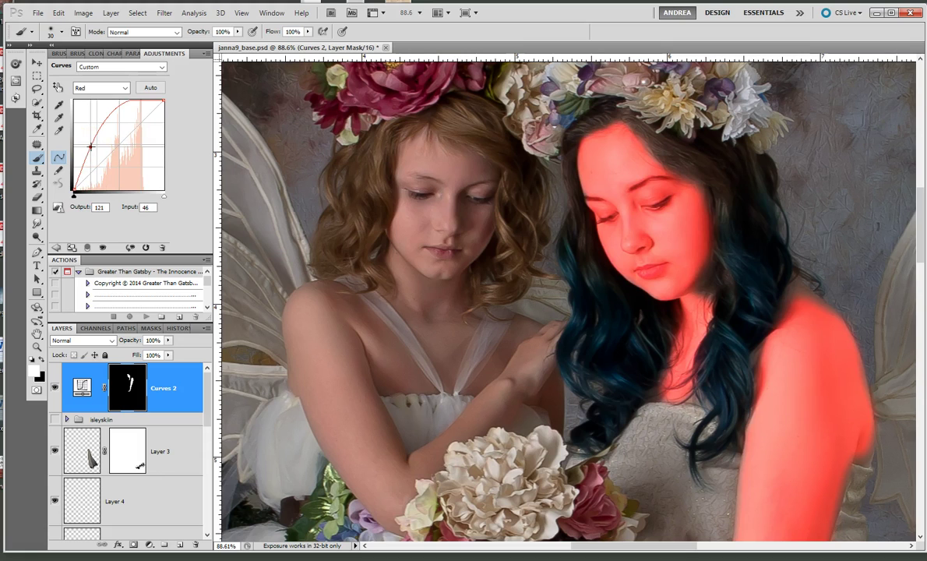
drag(91, 147, 116, 145)
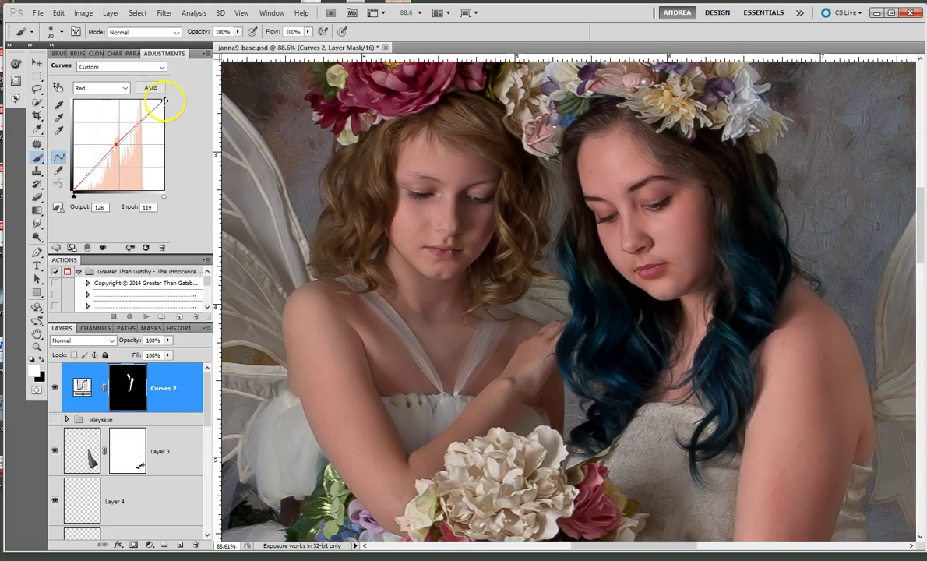
Test the Red curve's end points, moving the black point to input 106, output 0
mouse_move(163, 102)
mouse_down()
mouse_move(113, 104)
mouse_move(170, 97)
mouse_move(174, 152)
mouse_move(176, 98)
mouse_move(168, 100)
mouse_up()
mouse_move(161, 198)
mouse_down()
mouse_move(114, 198)
mouse_move(171, 192)
mouse_up()
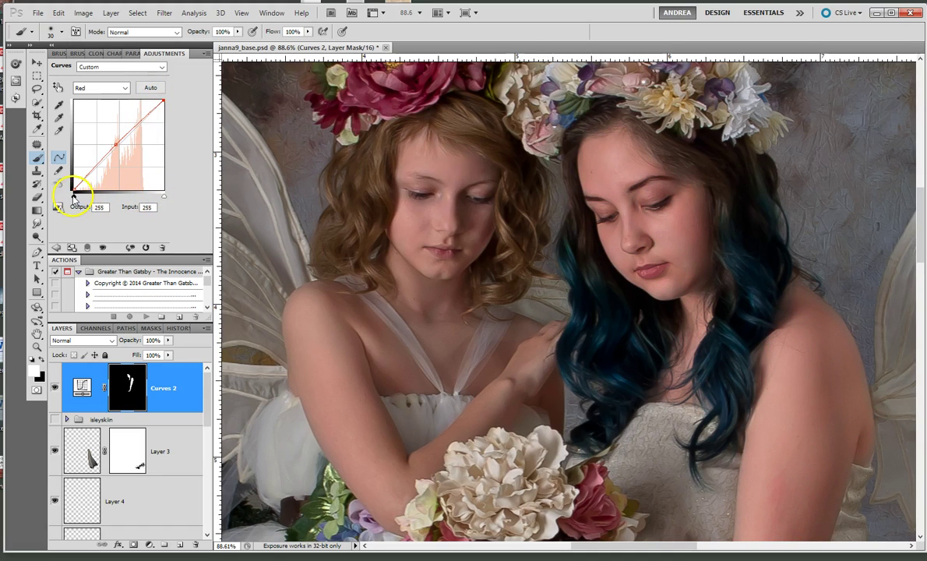
drag(72, 198, 112, 199)
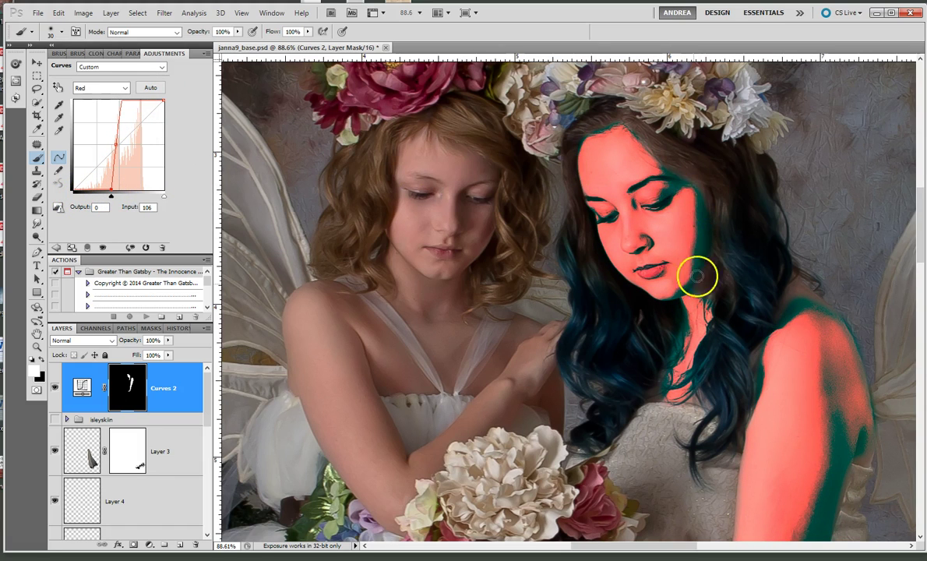
Test the Red curve's black point at input 0, output 127, and return it to input 0, output 0
drag(111, 197, 74, 146)
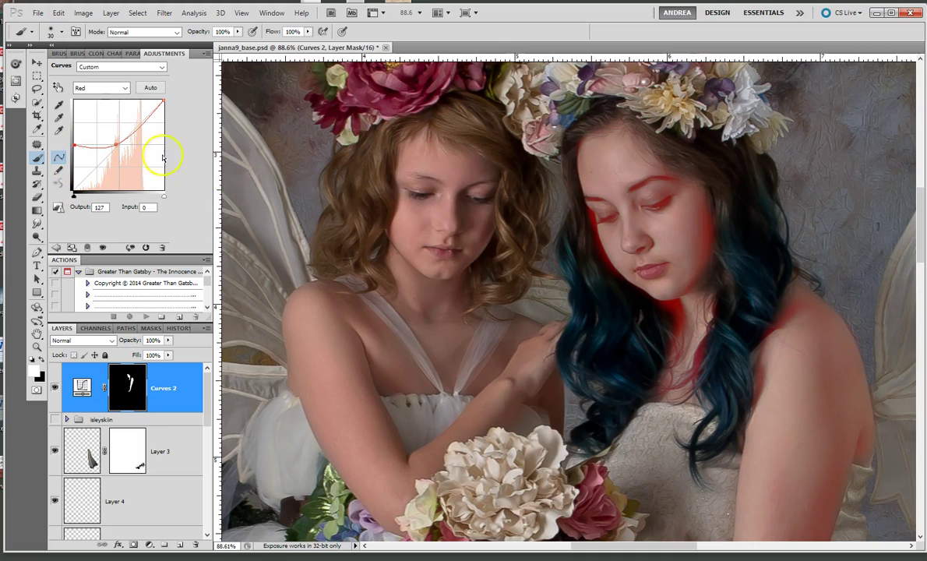
drag(74, 145, 74, 190)
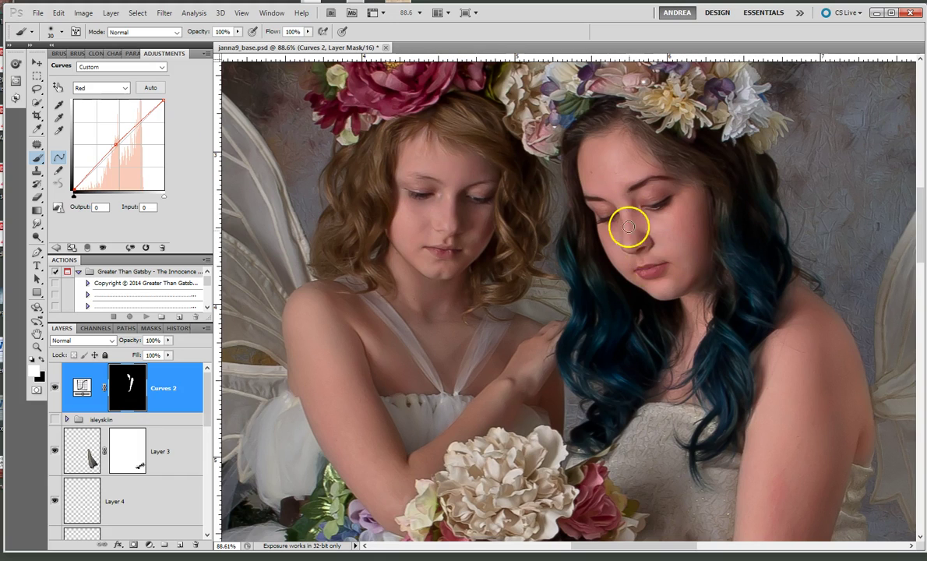
Add a midpoint to the Curves adjustment's Blue channel at input 133, output 128, to reduce blue in the oldest girl's skin
click(122, 88)
click(88, 127)
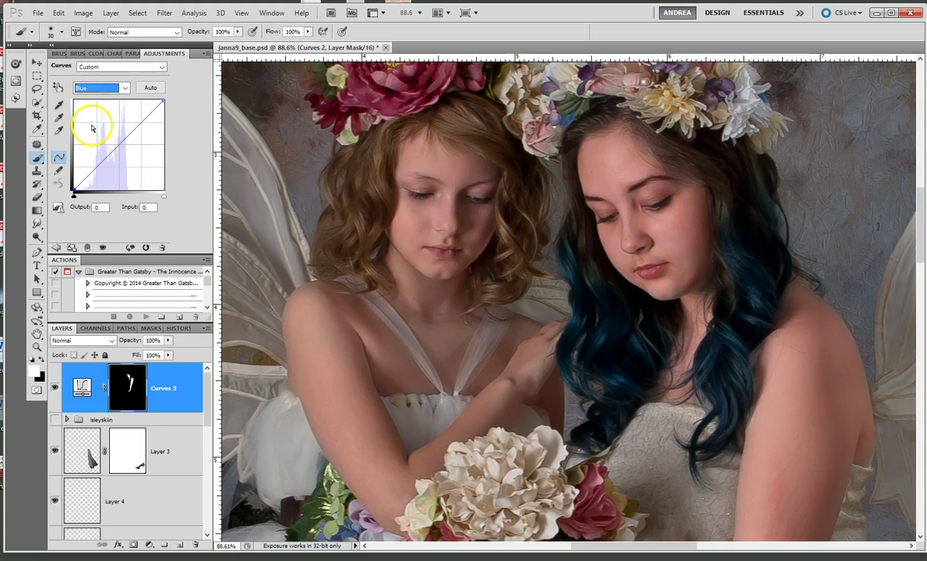
mouse_move(118, 145)
mouse_down()
mouse_move(145, 142)
mouse_move(94, 143)
mouse_move(119, 144)
mouse_up()
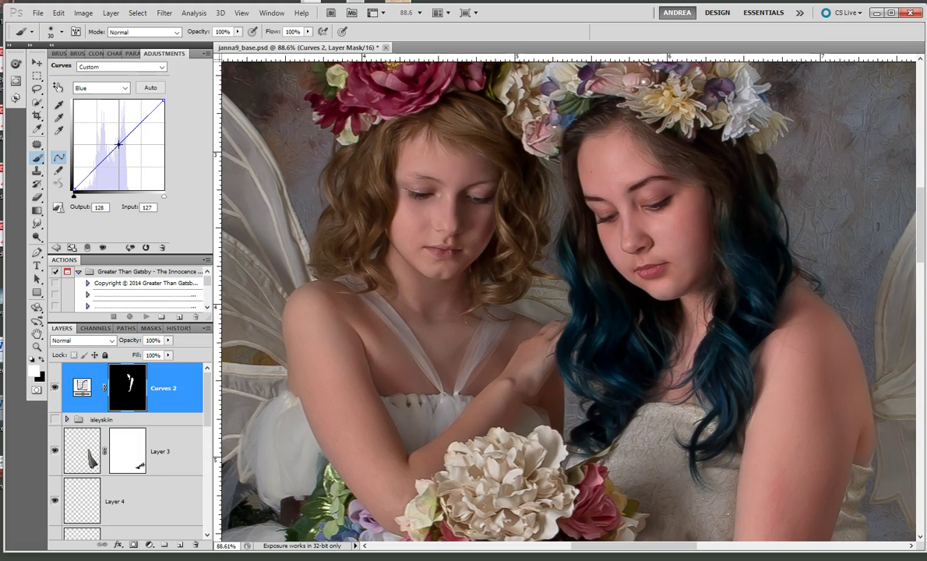
drag(119, 144, 121, 144)
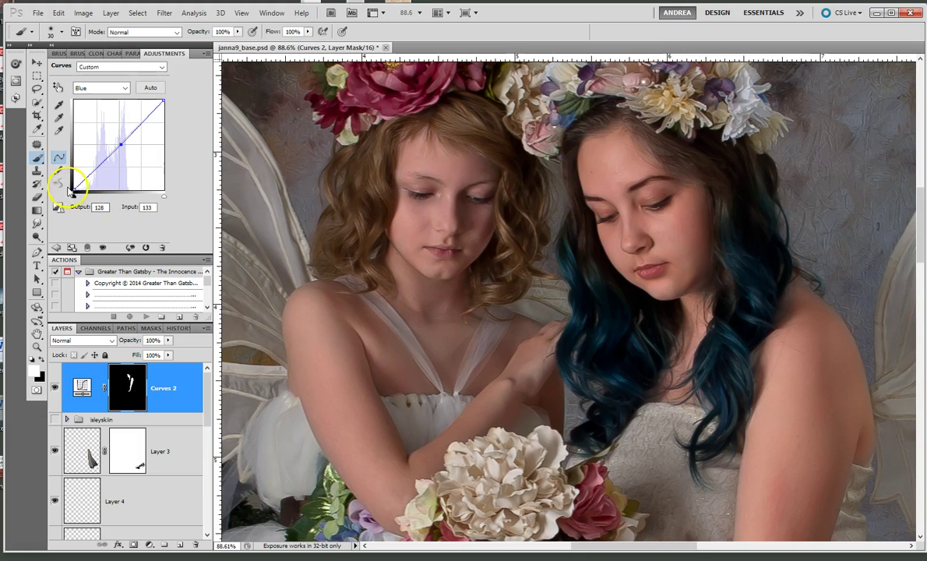
Test strong shifts of the Blue curve's black and white points, and restore each end point to its original corner
drag(73, 190, 75, 148)
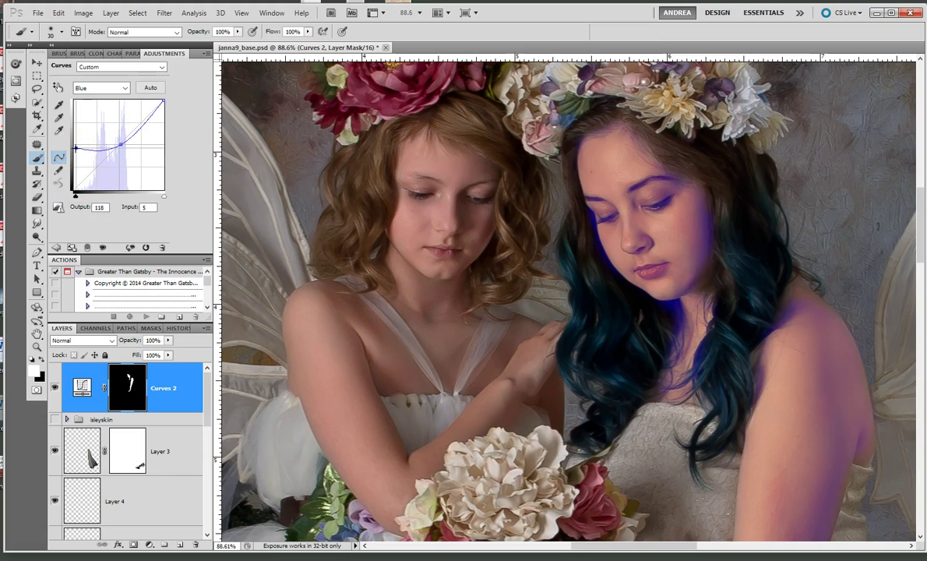
drag(75, 147, 72, 187)
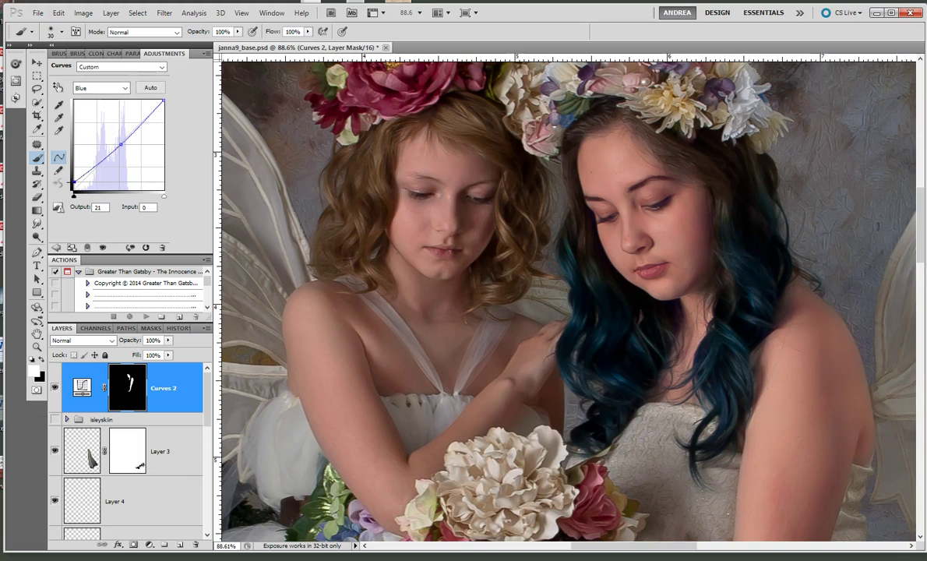
drag(73, 182, 72, 191)
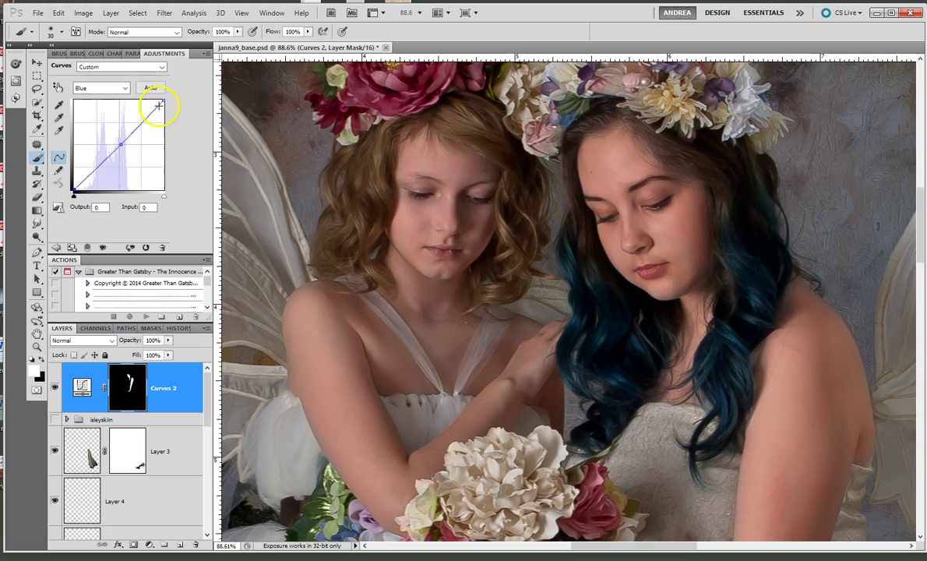
drag(164, 99, 115, 100)
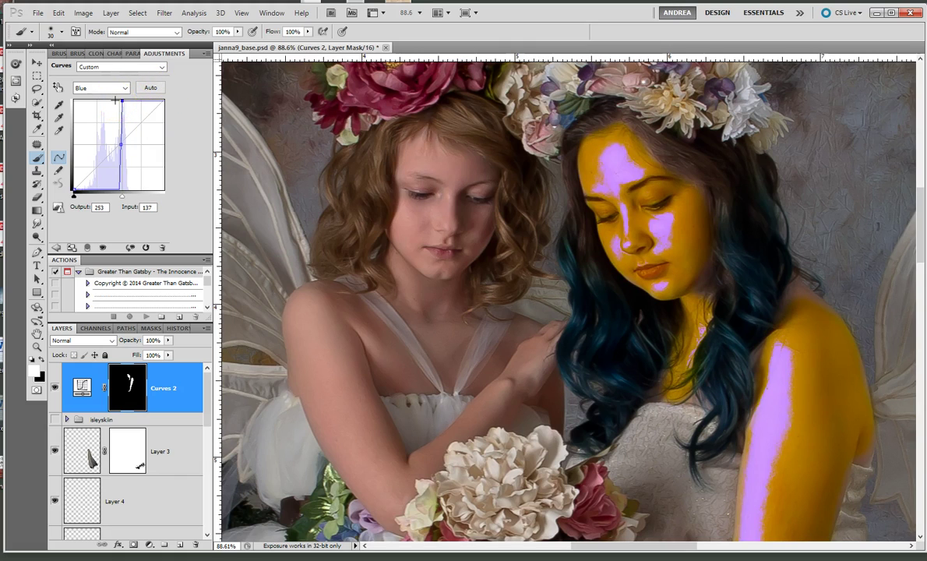
drag(121, 101, 169, 91)
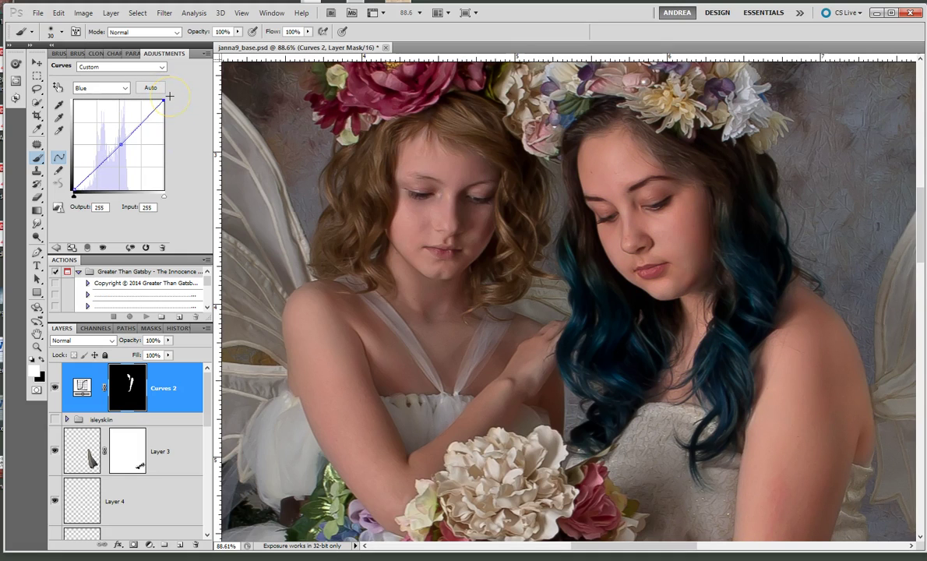
Set the Blue curve's white point to input 255, output 240, and compare the skin with and without the Curves layer
drag(172, 92, 164, 104)
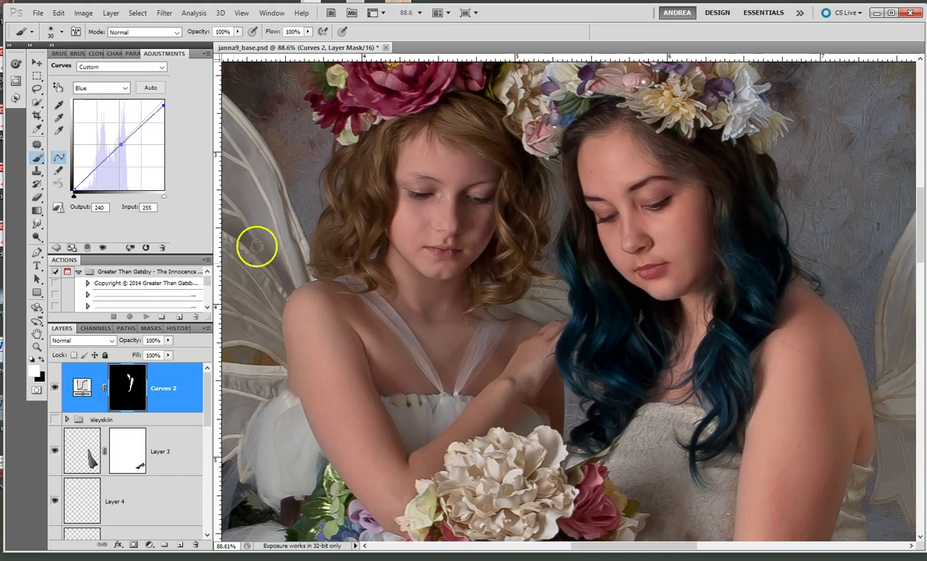
click(31, 361)
click(54, 389)
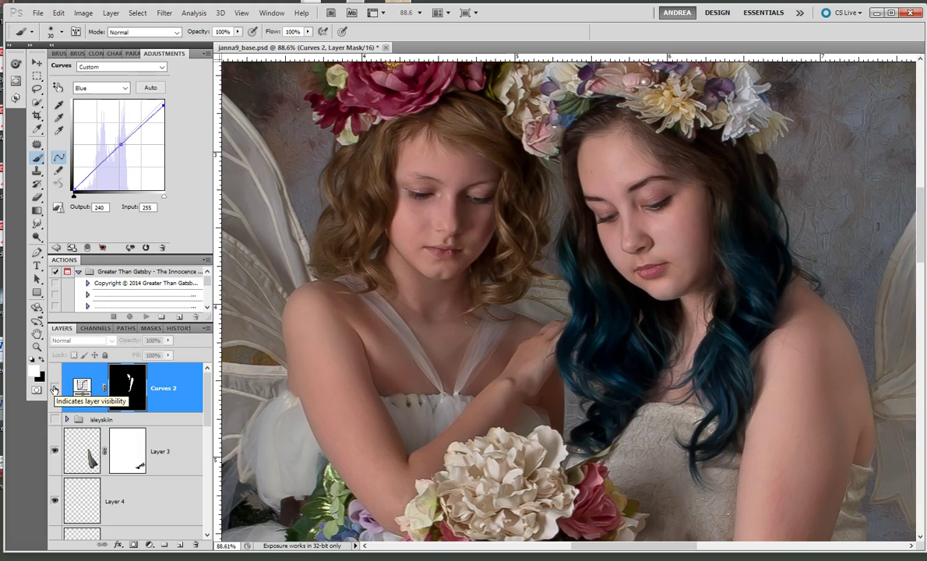
click(55, 389)
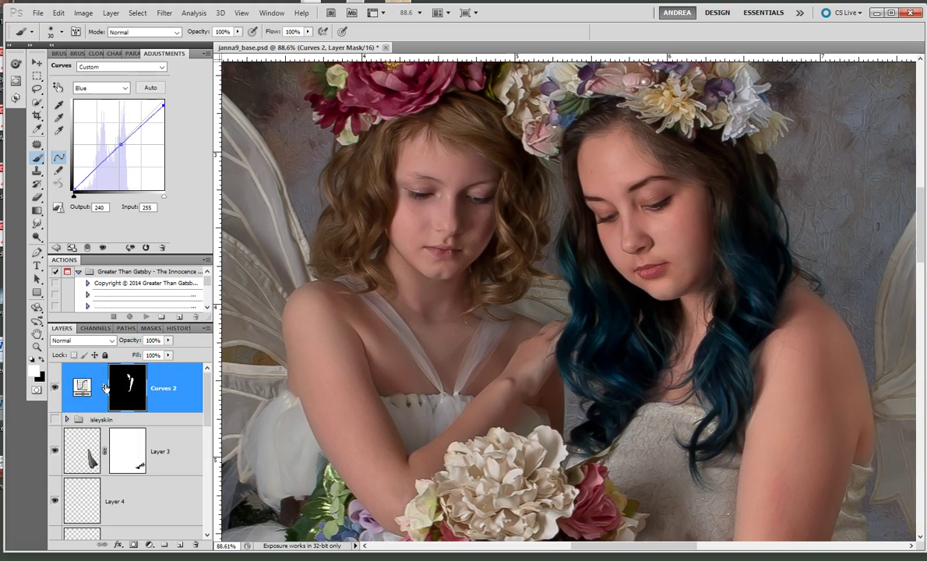
Add a Levels adjustment layer above Curves 2, try its RGB midtone at 0.94, and reset the adjustment to its defaults
click(148, 546)
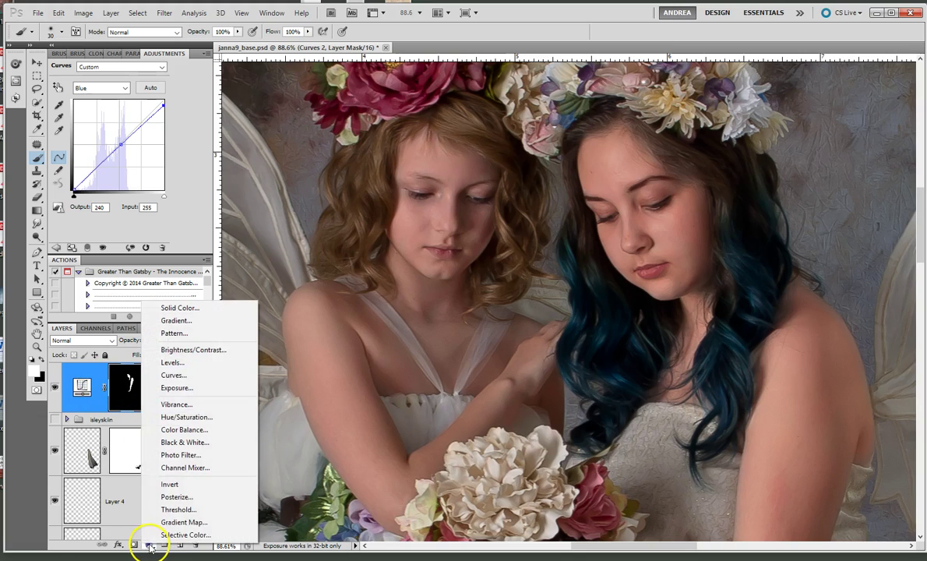
click(160, 360)
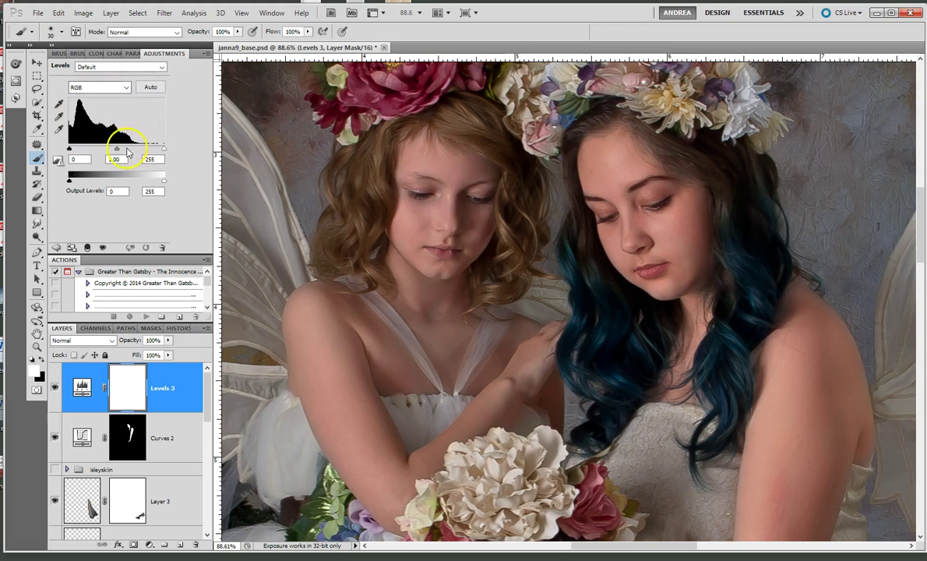
mouse_move(117, 150)
mouse_down()
mouse_move(98, 148)
mouse_move(141, 146)
mouse_move(109, 148)
mouse_move(121, 148)
mouse_up()
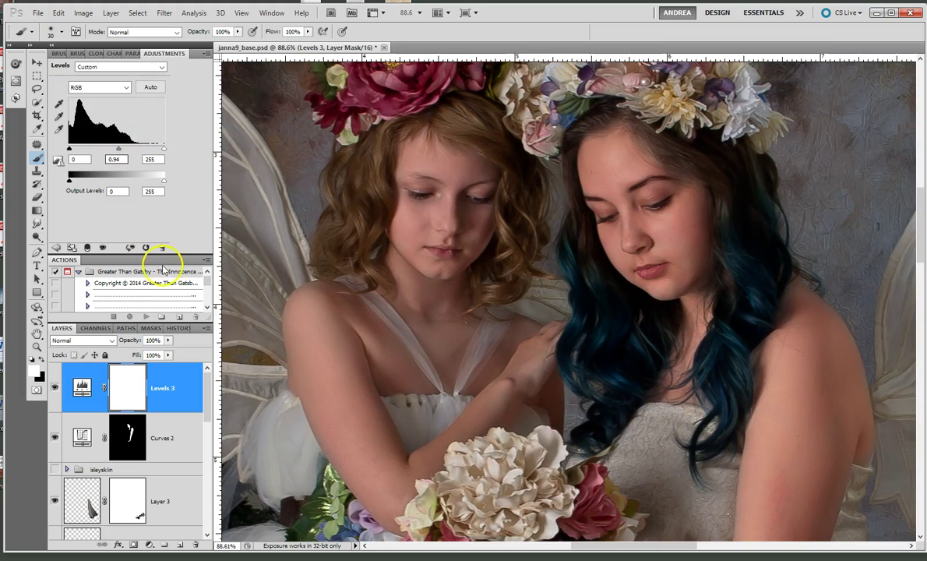
click(145, 248)
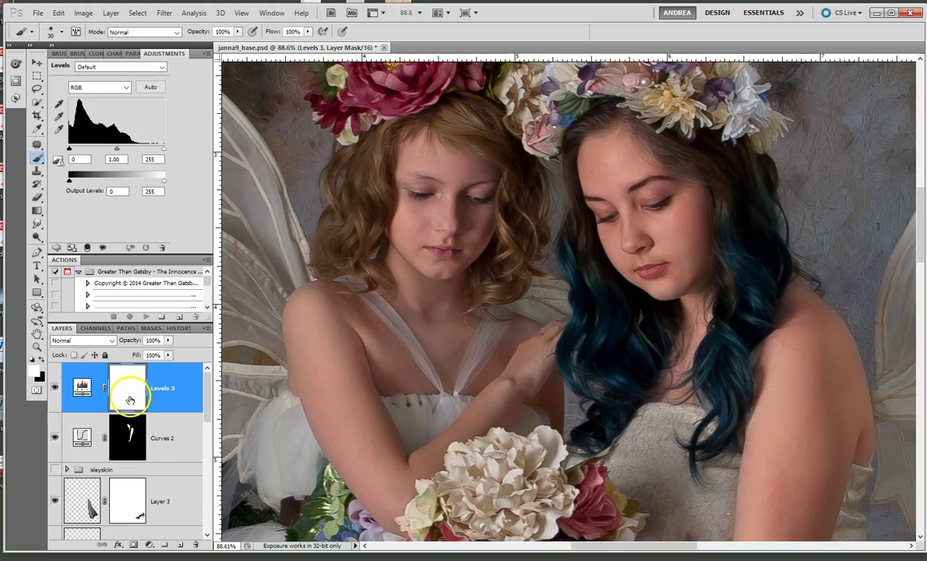
Copy the Curves 2 layer mask onto the new Levels layer, replacing its white mask
click(129, 434)
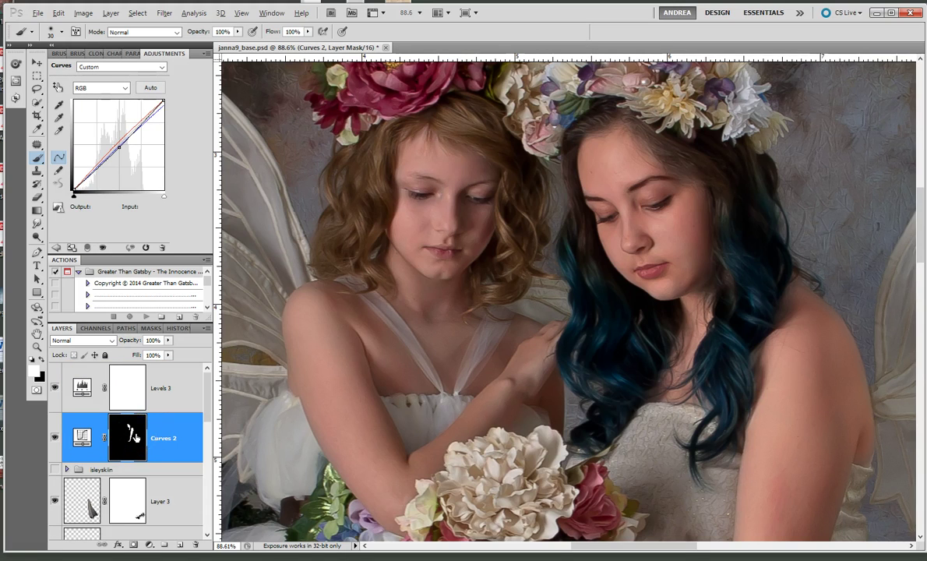
drag(131, 436, 137, 400)
click(426, 213)
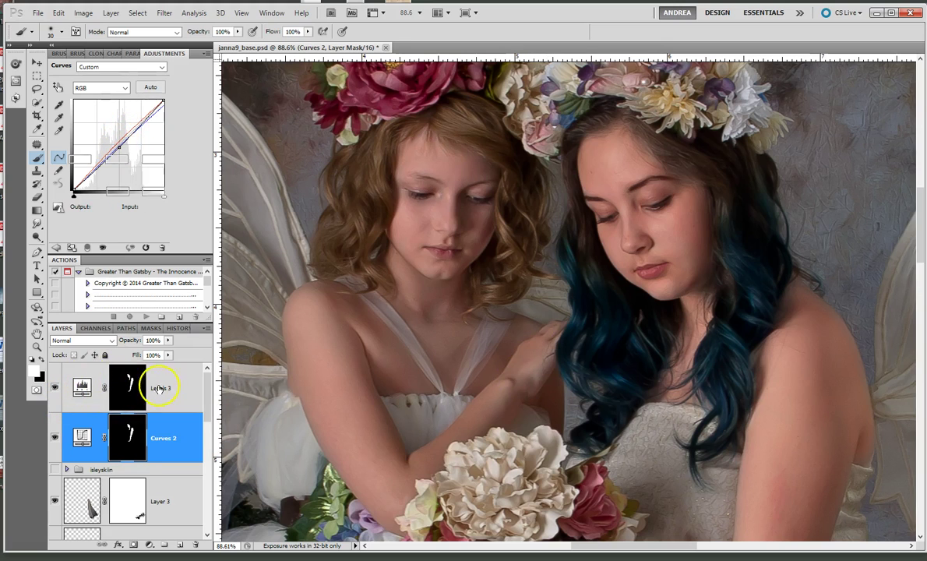
Lower the Red channel's output white level to 247 in the masked Levels adjustment and test its midtone slider
click(127, 384)
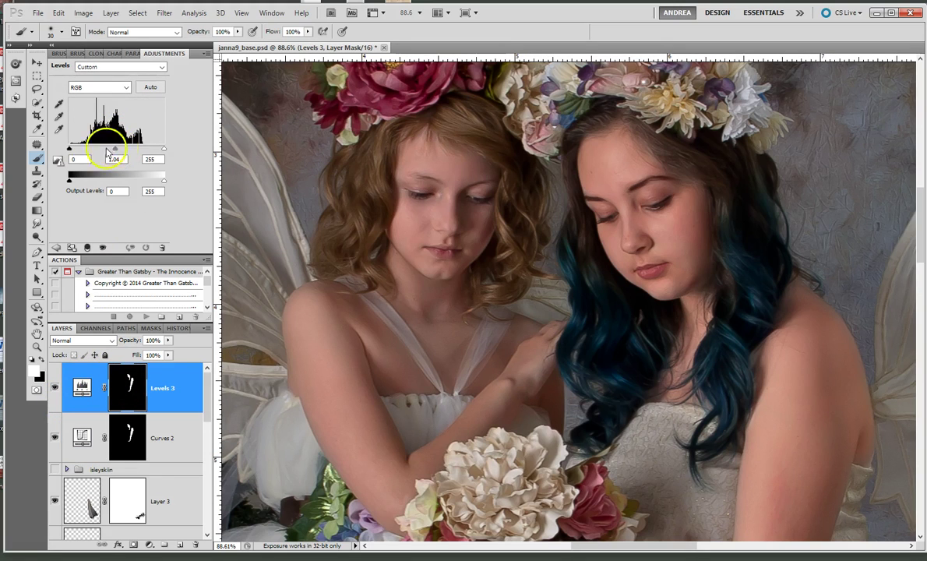
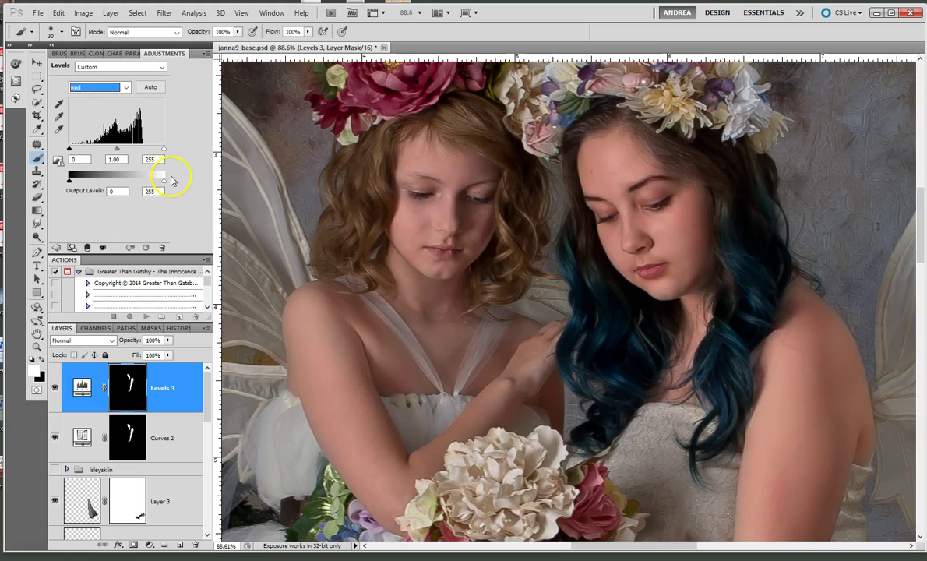
drag(69, 148, 69, 180)
mouse_move(164, 181)
mouse_down()
mouse_move(147, 184)
mouse_move(170, 183)
mouse_up()
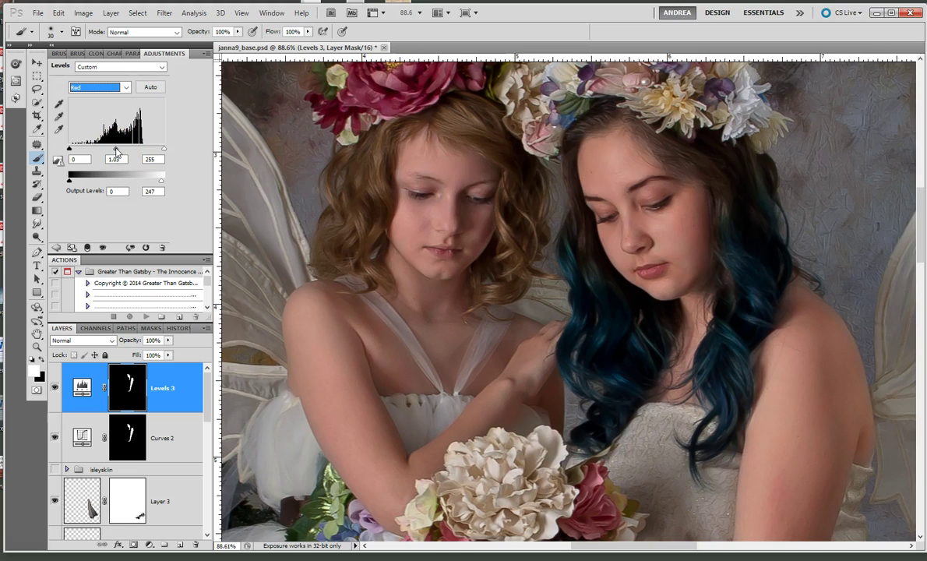
drag(112, 151, 115, 150)
Compare the skin with and without the Levels layer, and set the Red channel's midtone to 1.03
click(54, 388)
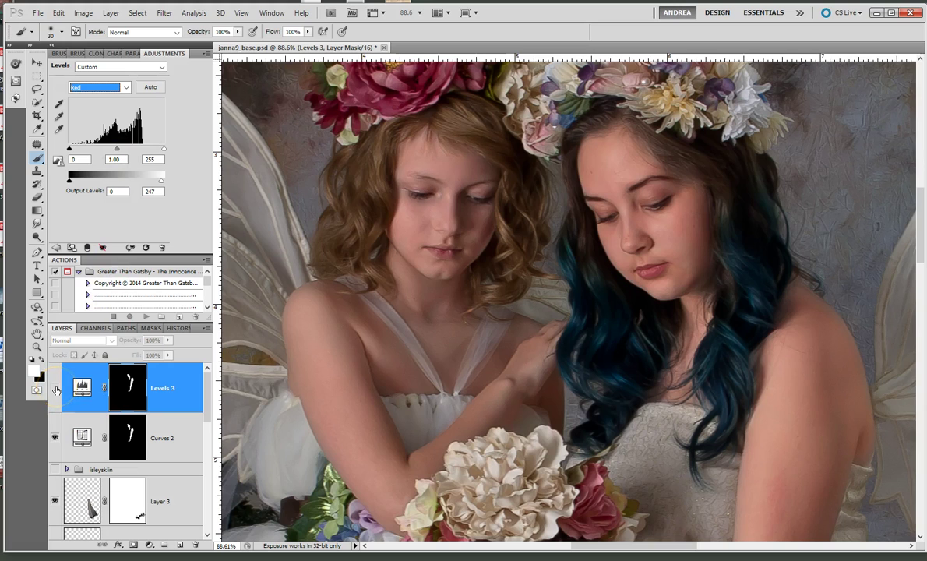
click(55, 388)
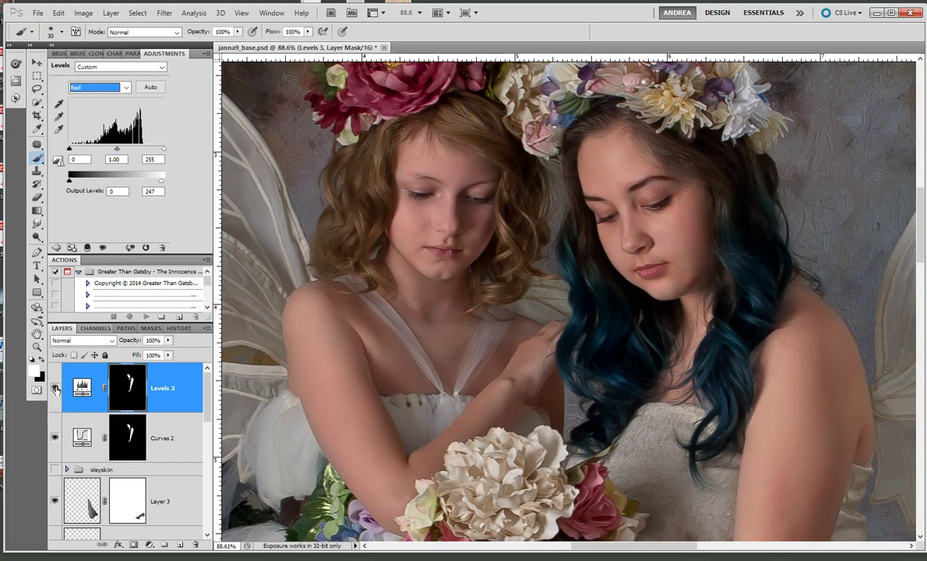
click(59, 384)
click(117, 150)
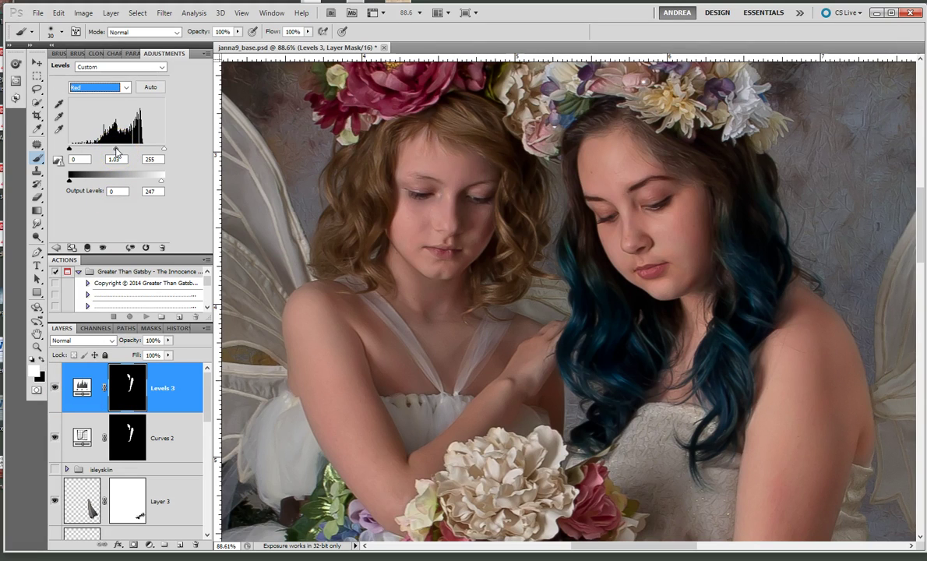
Adjust the Blue channel's highlights in the Levels adjustment for the oldest girl's skin
click(122, 87)
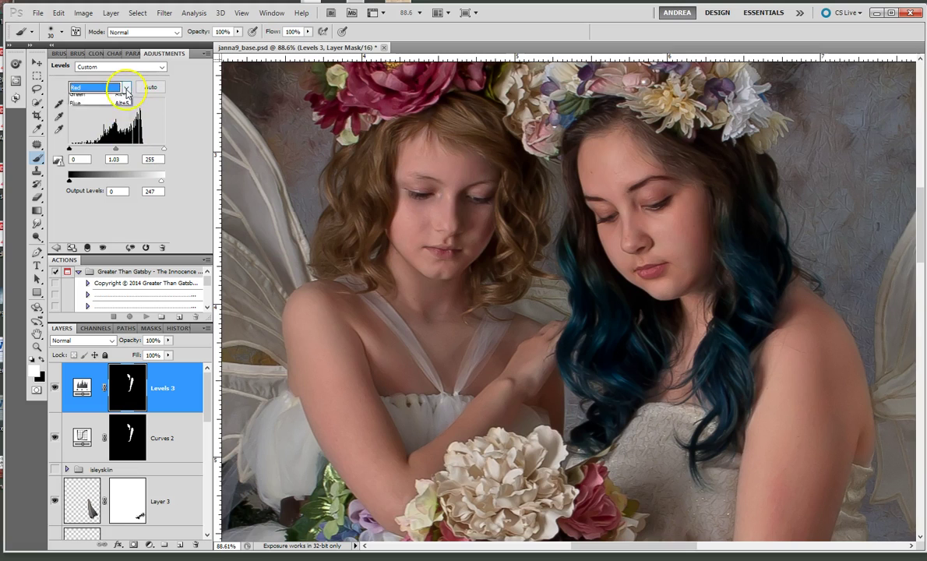
click(92, 127)
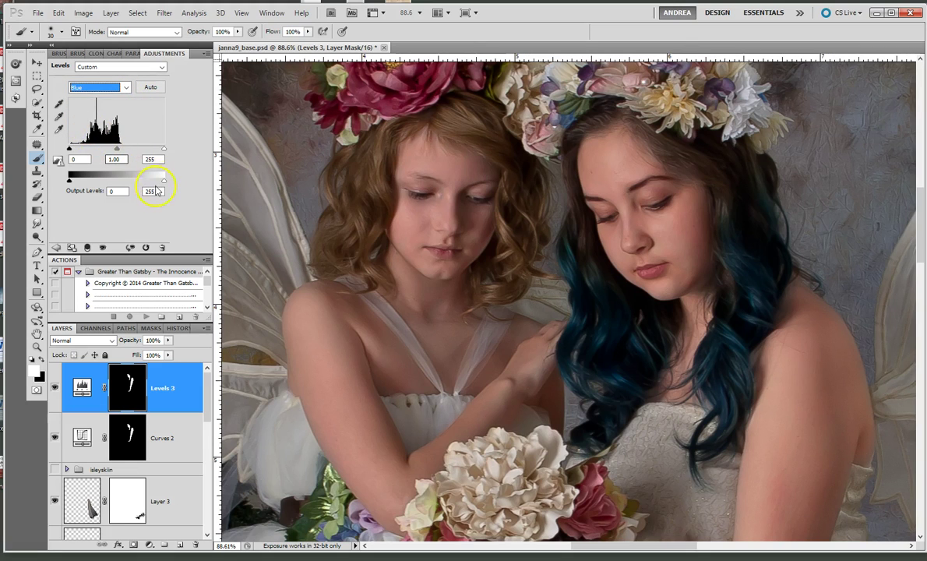
drag(164, 152, 192, 186)
mouse_move(162, 152)
mouse_down()
mouse_move(147, 154)
mouse_move(165, 154)
mouse_up()
Set the Levels Green channel's output white to 250 and midtone to 1.04, and compare the skin with and without the layer
click(122, 87)
click(97, 117)
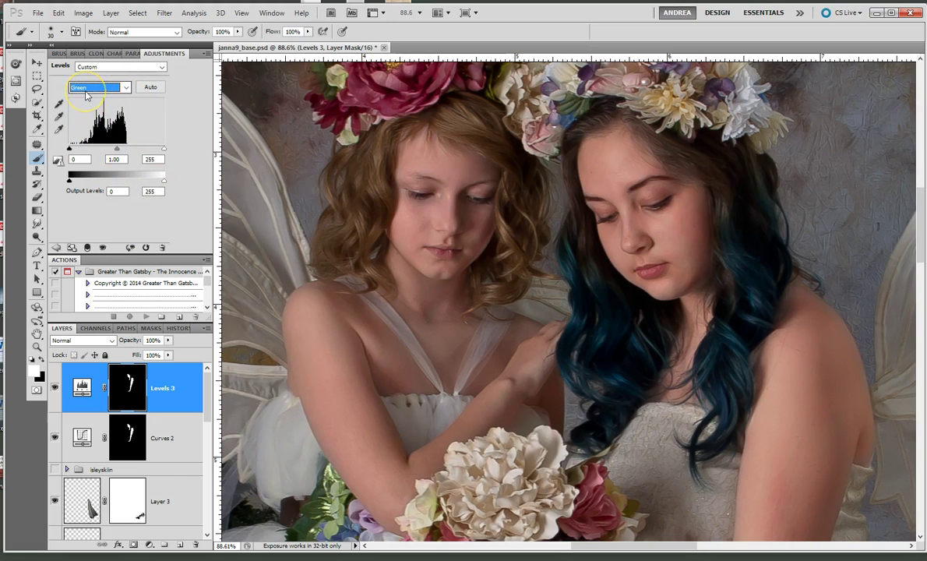
drag(164, 149, 159, 180)
drag(164, 185, 163, 186)
drag(117, 148, 116, 151)
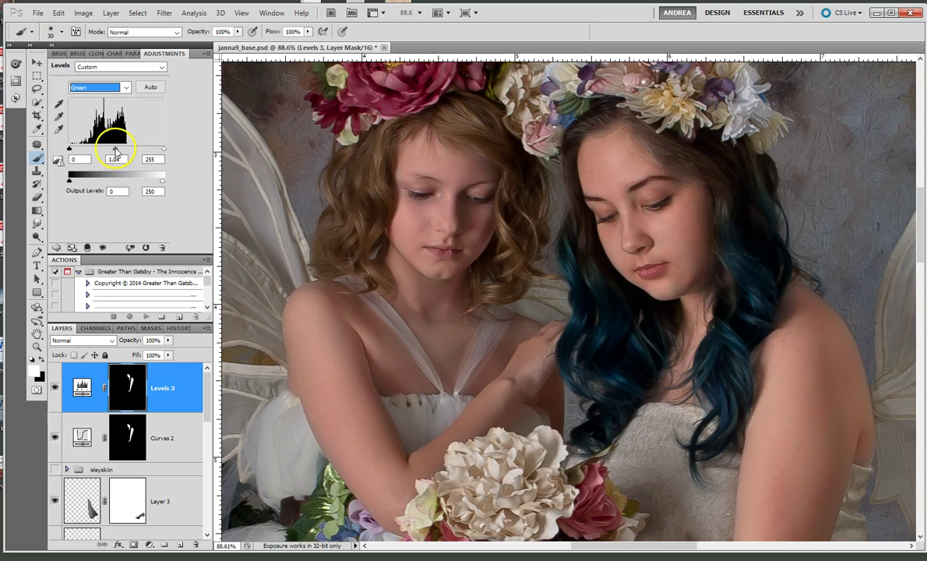
drag(114, 150, 117, 152)
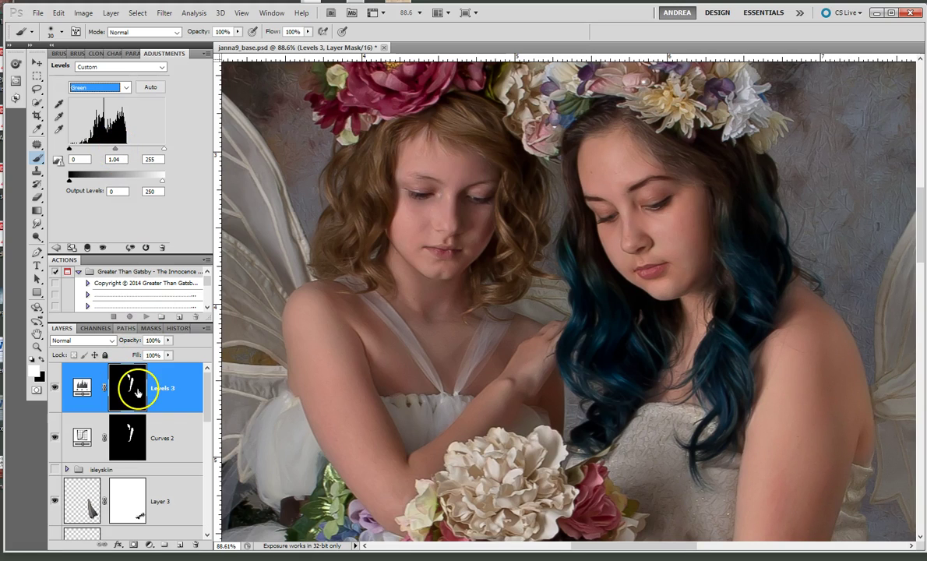
click(54, 388)
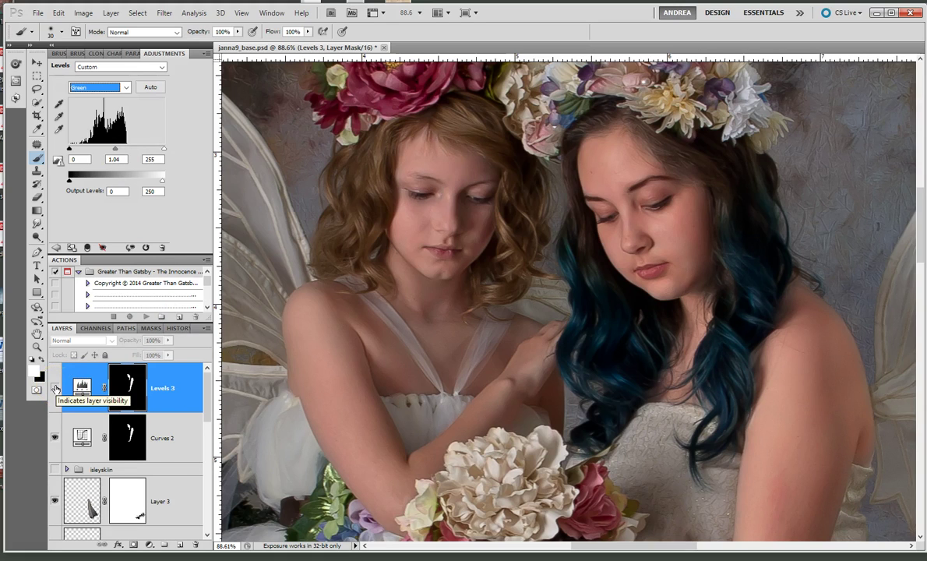
click(54, 388)
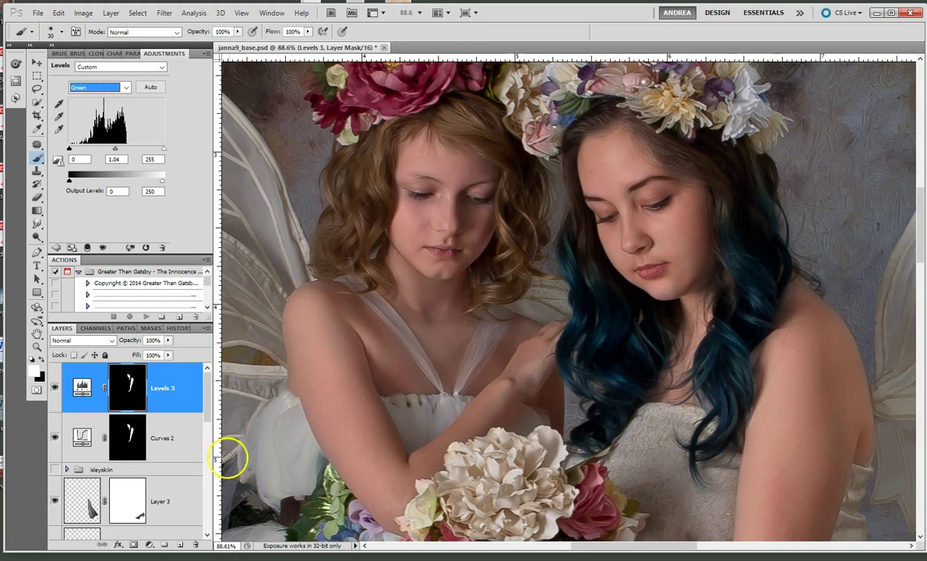
Group the Levels 3 and Curves 2 adjustment layers together
click(74, 403)
shift+click(178, 438)
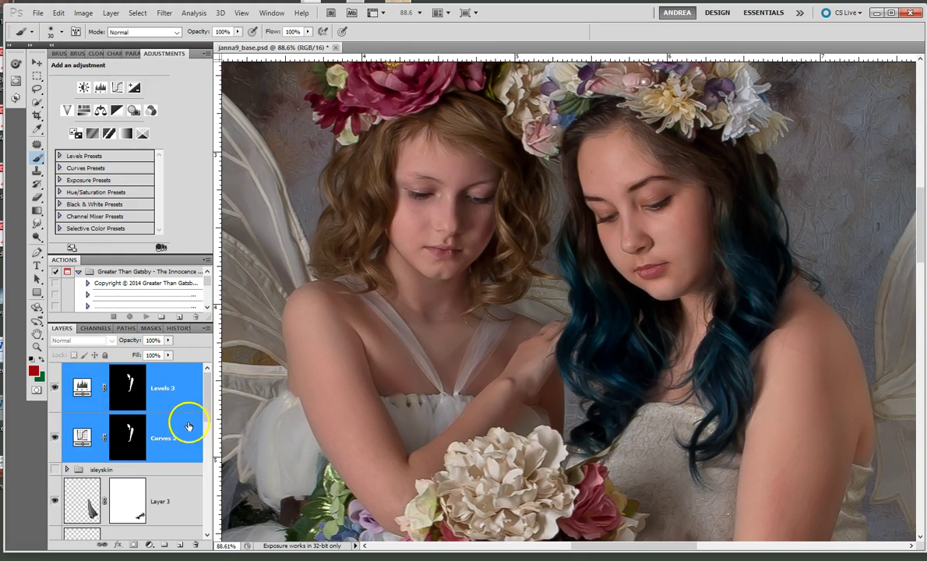
click(112, 13)
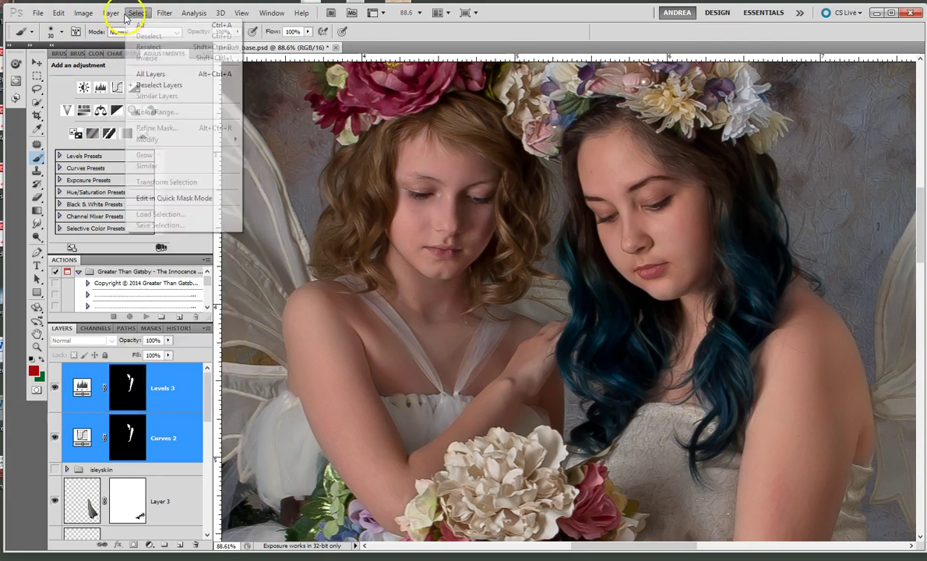
click(131, 241)
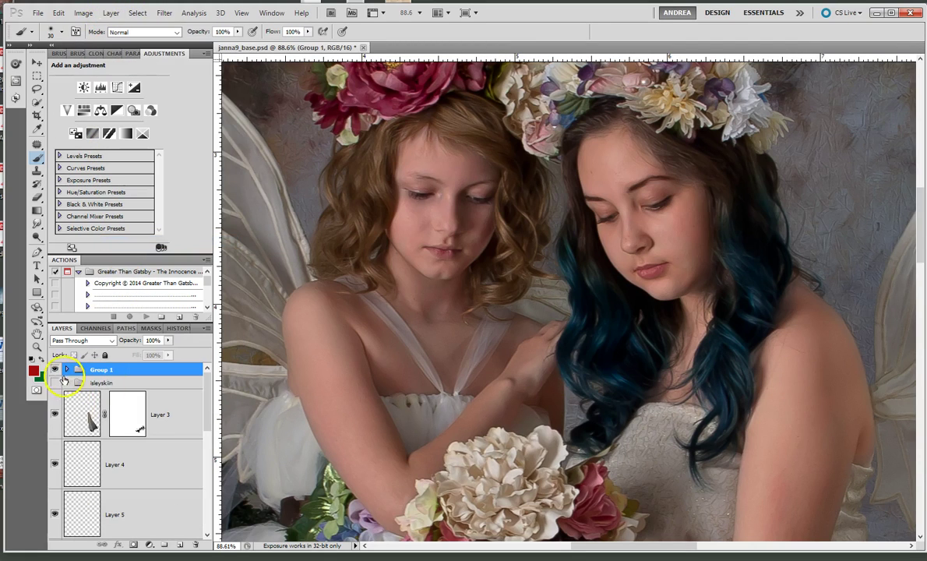
Compare the oldest girl's skin with and without Group 1, both close up and with all three girls in view
click(54, 370)
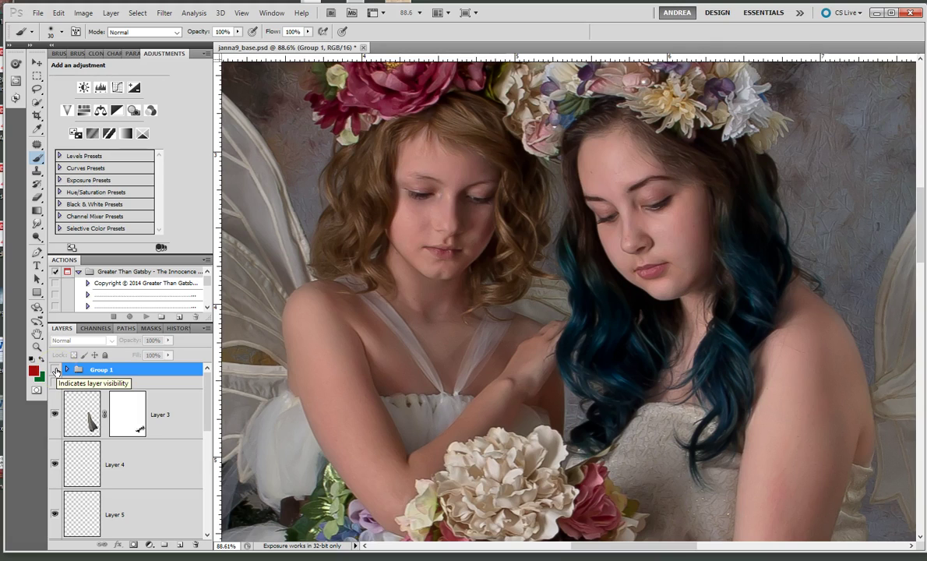
click(55, 370)
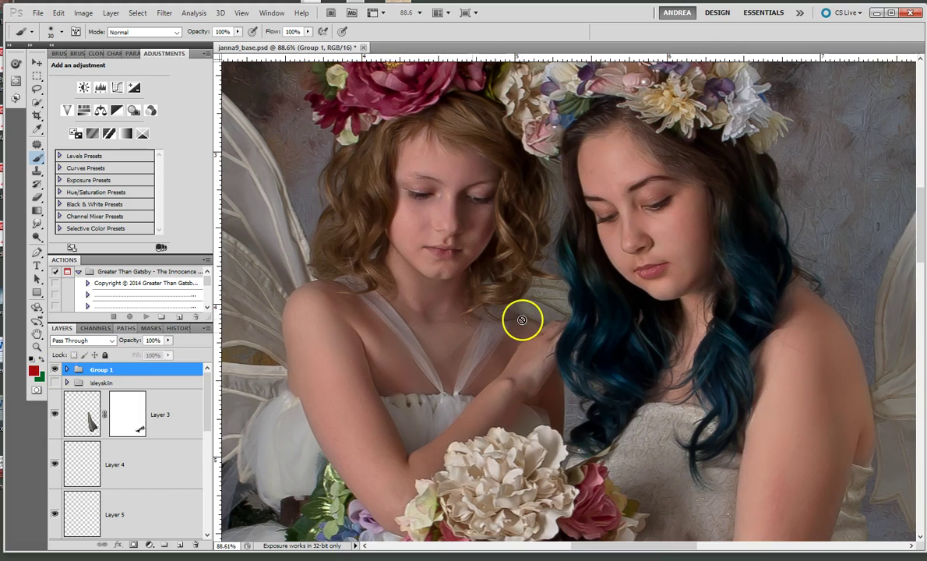
scroll(486, 298, down, 2)
scroll(757, 304, down, 4)
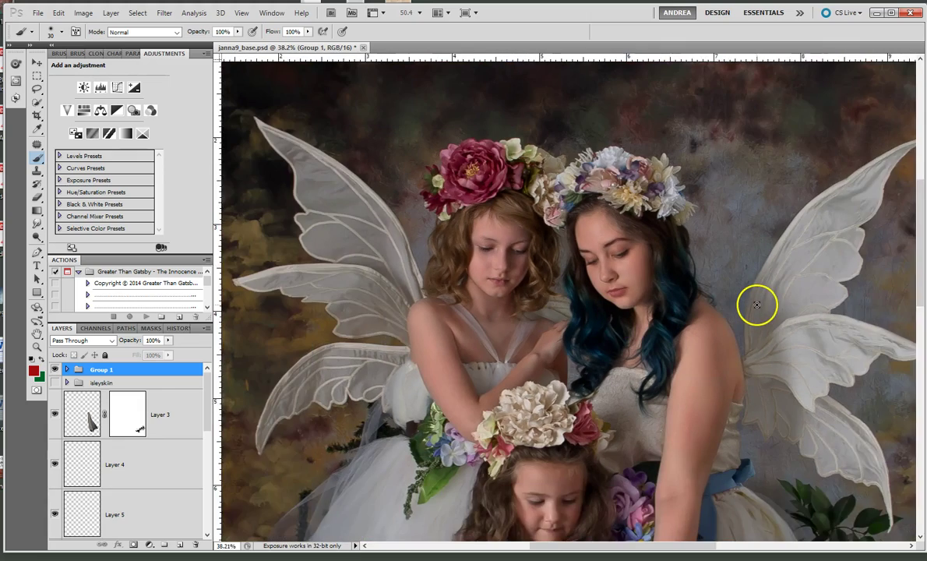
scroll(756, 305, up, 2)
scroll(757, 305, down, 1)
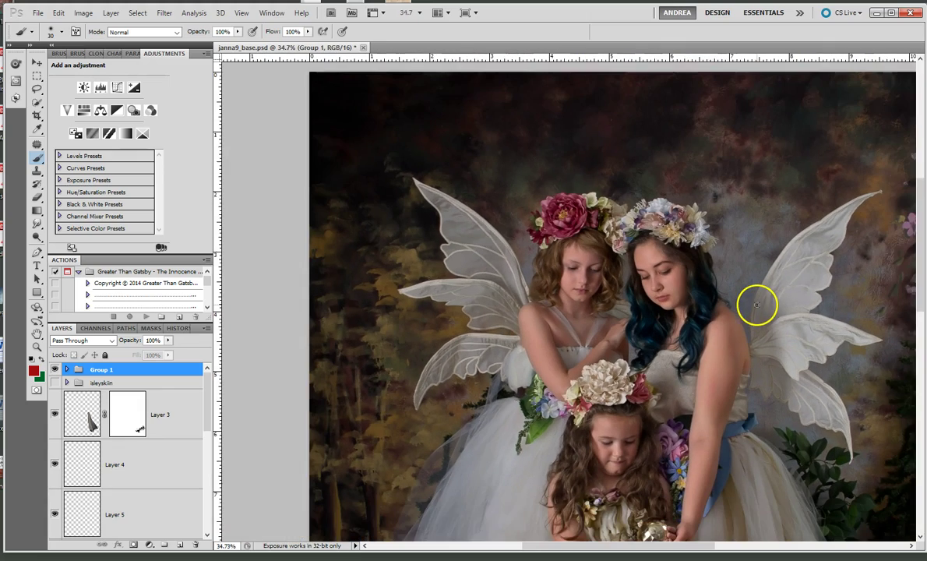
drag(820, 300, 793, 216)
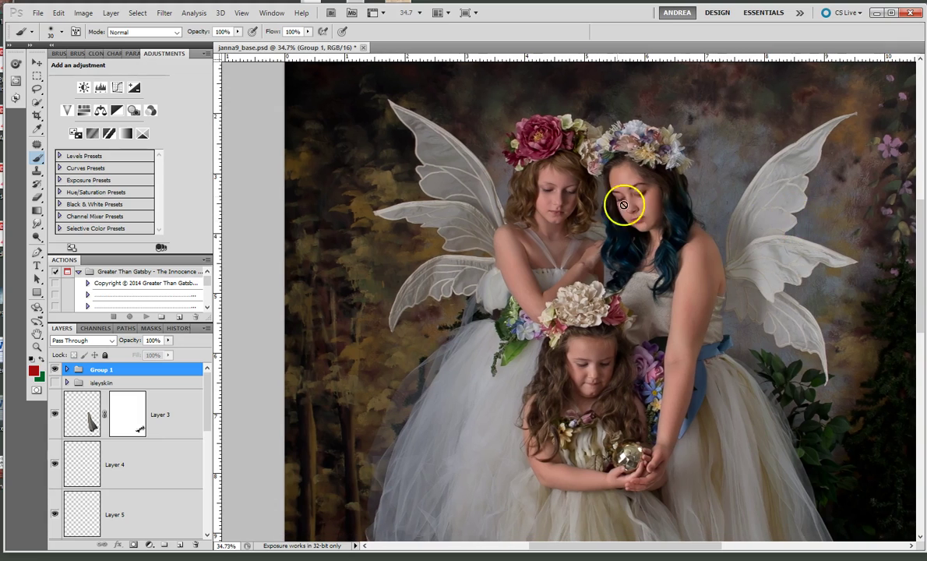
click(54, 369)
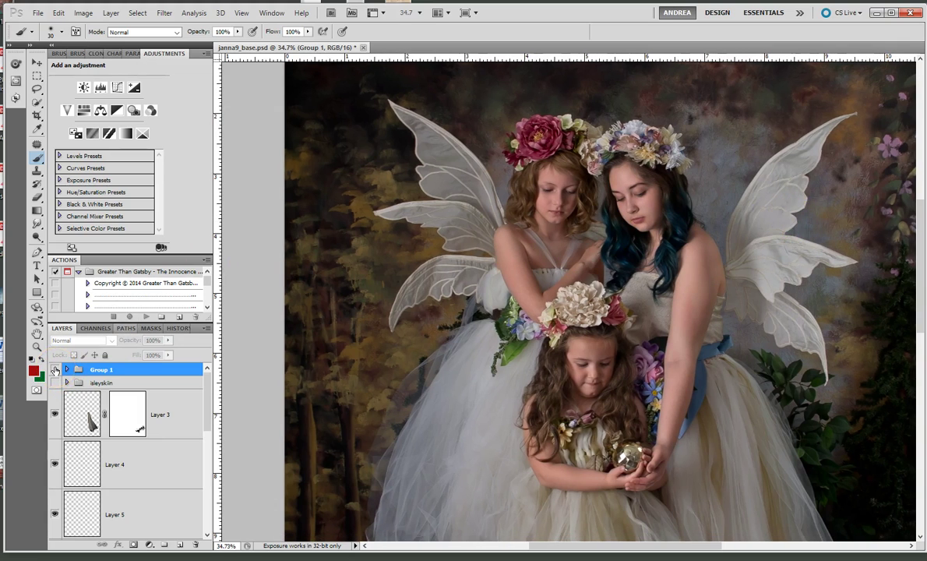
click(55, 369)
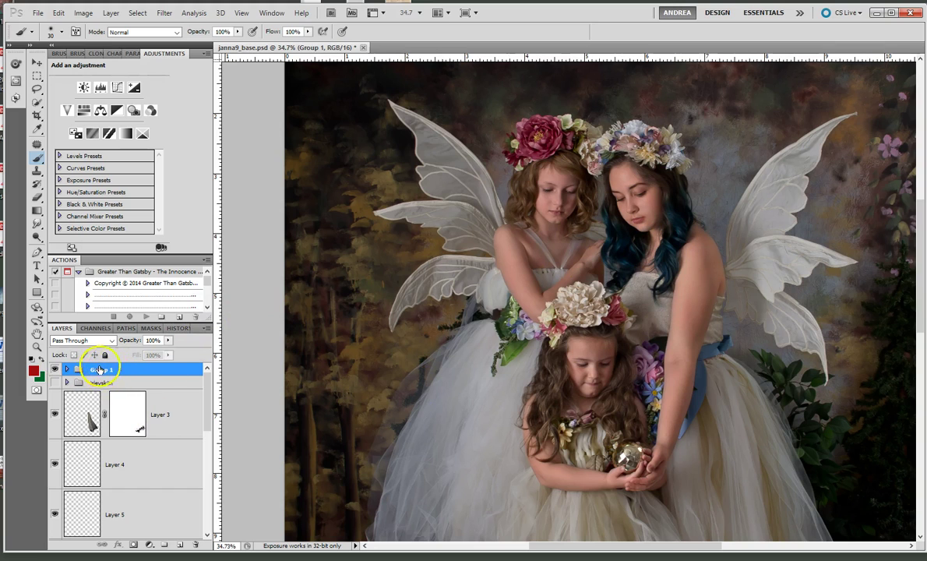
Try a reduced opacity of around 45% for Group 1
drag(168, 340, 132, 353)
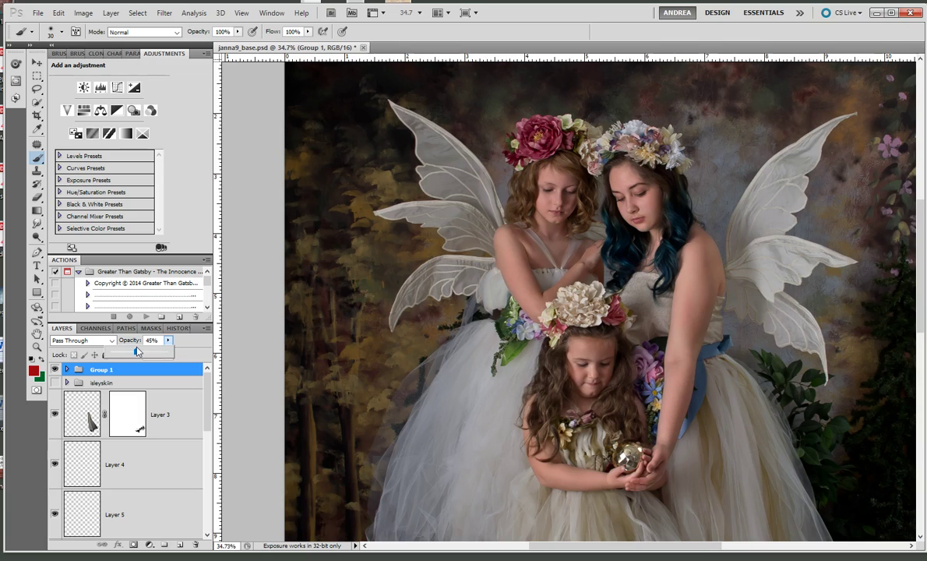
drag(136, 352, 78, 372)
Darken the Curves 2 RGB midtones inside Group 1 to input 133, output 110, and compare the skin using the group's visibility
click(66, 369)
click(106, 451)
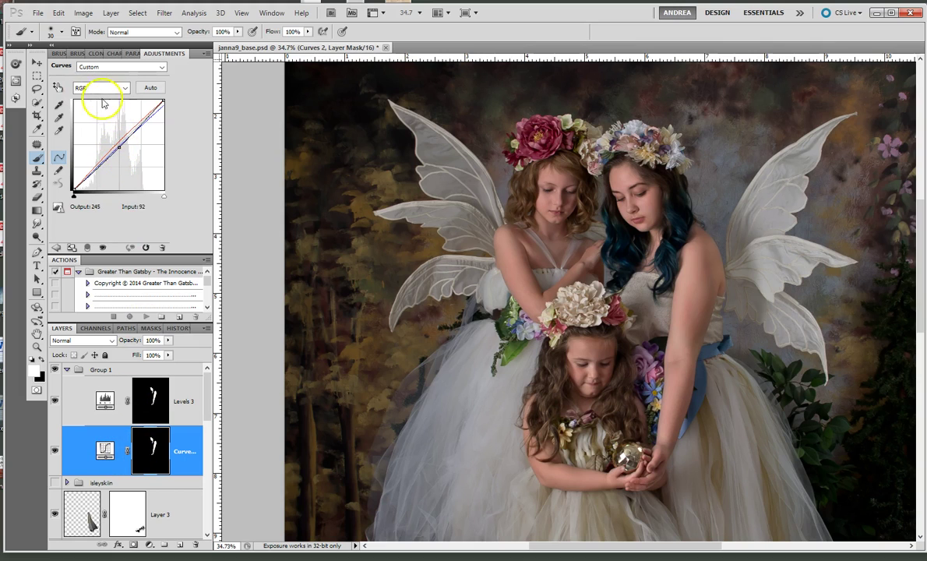
click(119, 151)
mouse_move(118, 150)
mouse_down()
mouse_move(121, 164)
mouse_move(121, 149)
mouse_up()
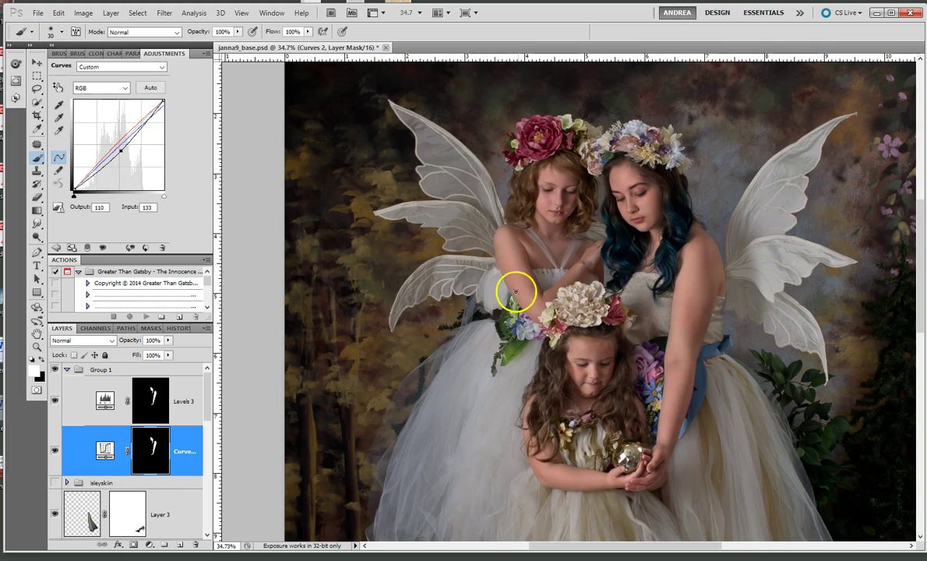
click(54, 370)
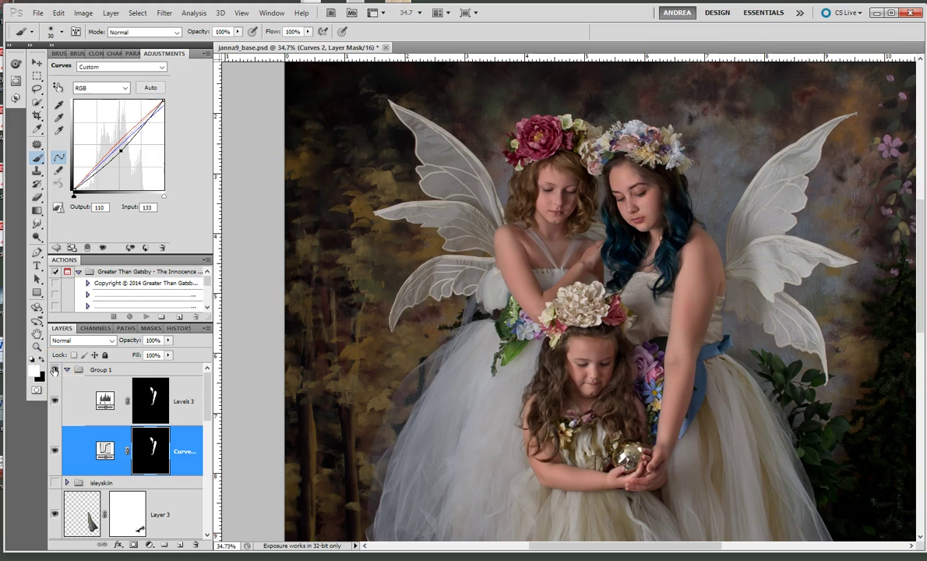